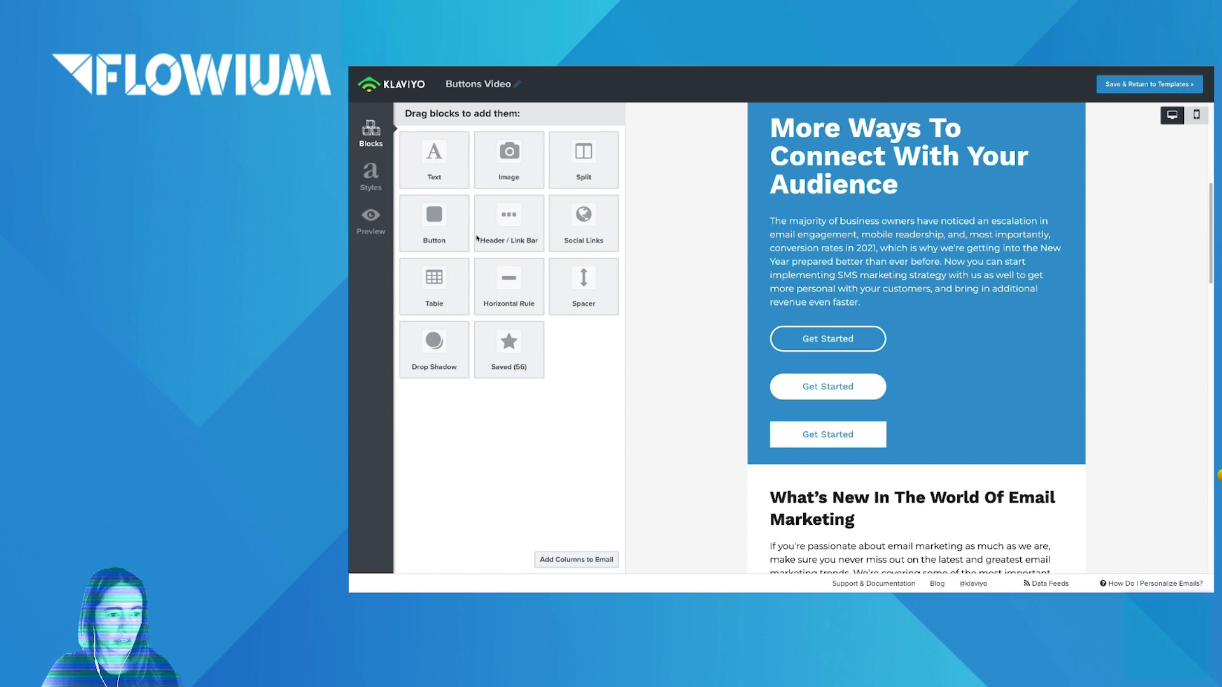
# - Drag a Button block into the email just above the three Get Started buttons
pyautogui.moveTo(1177, 185)
pyautogui.mouseDown()
pyautogui.moveTo(633, 110)
pyautogui.moveTo(434, 217)
pyautogui.moveTo(618, 280)
pyautogui.moveTo(792, 316)
pyautogui.moveTo(806, 332)
pyautogui.mouseUp()
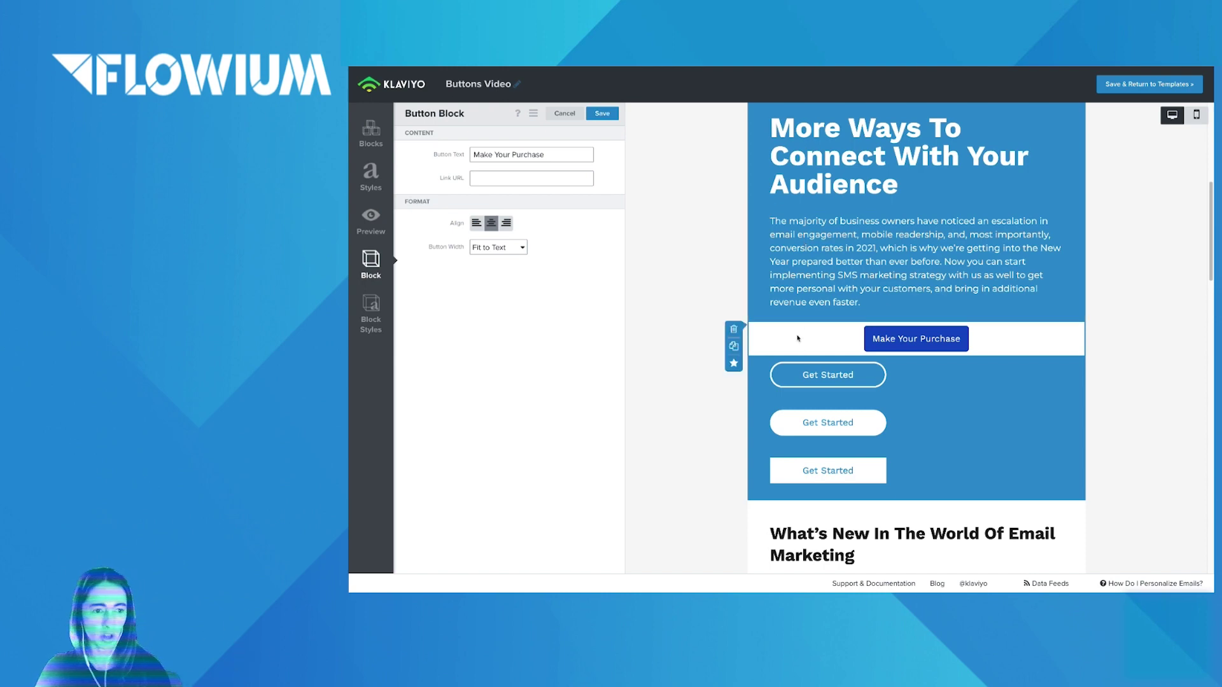
# - Set the Make Your Purchase block background to #369CD6 blue, save, and reselect the block
pyautogui.click(371, 312)
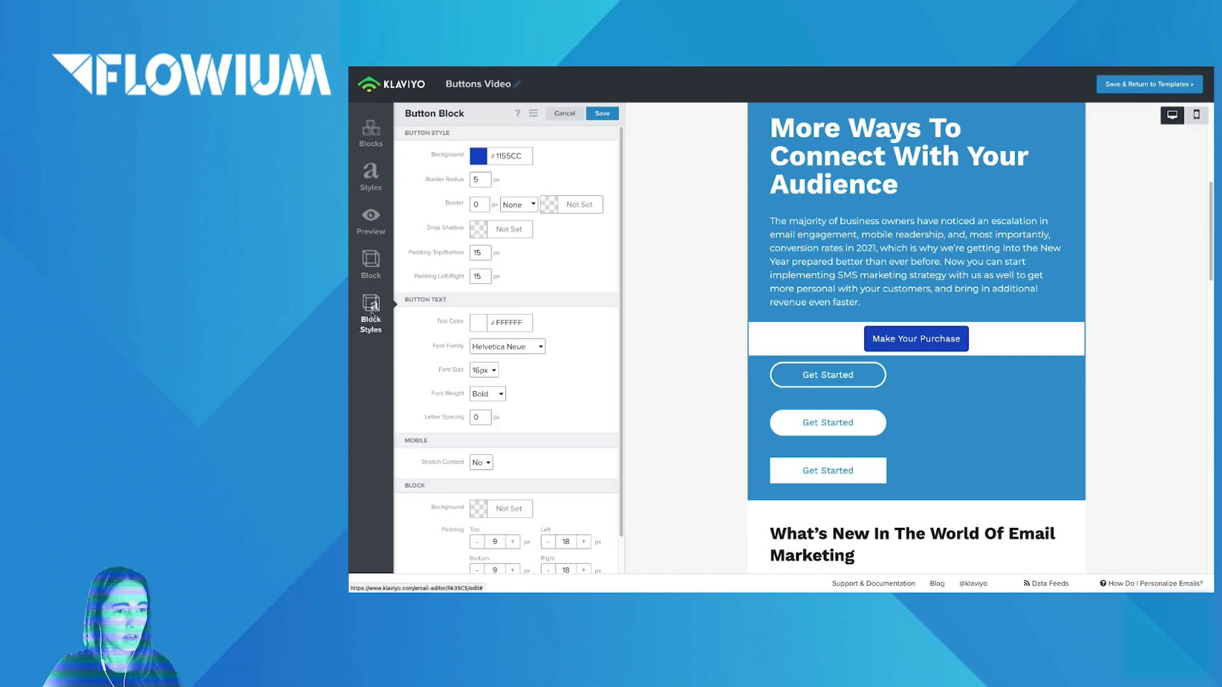
pyautogui.click(375, 176)
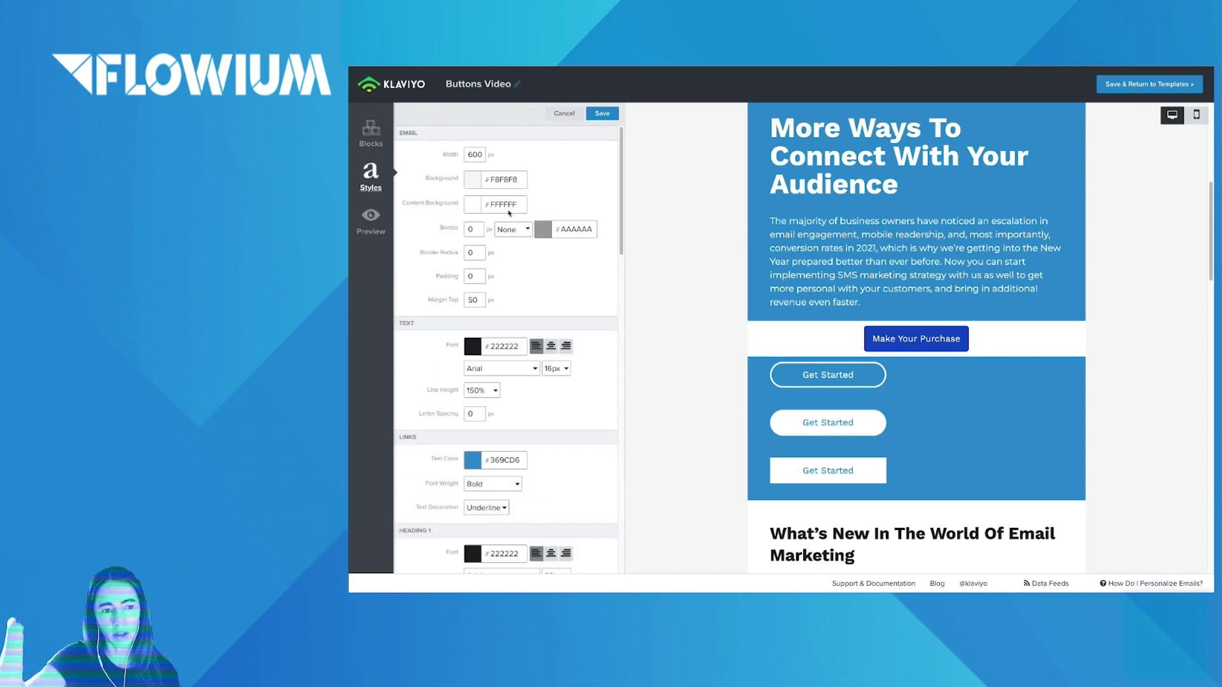
pyautogui.click(808, 349)
pyautogui.click(370, 325)
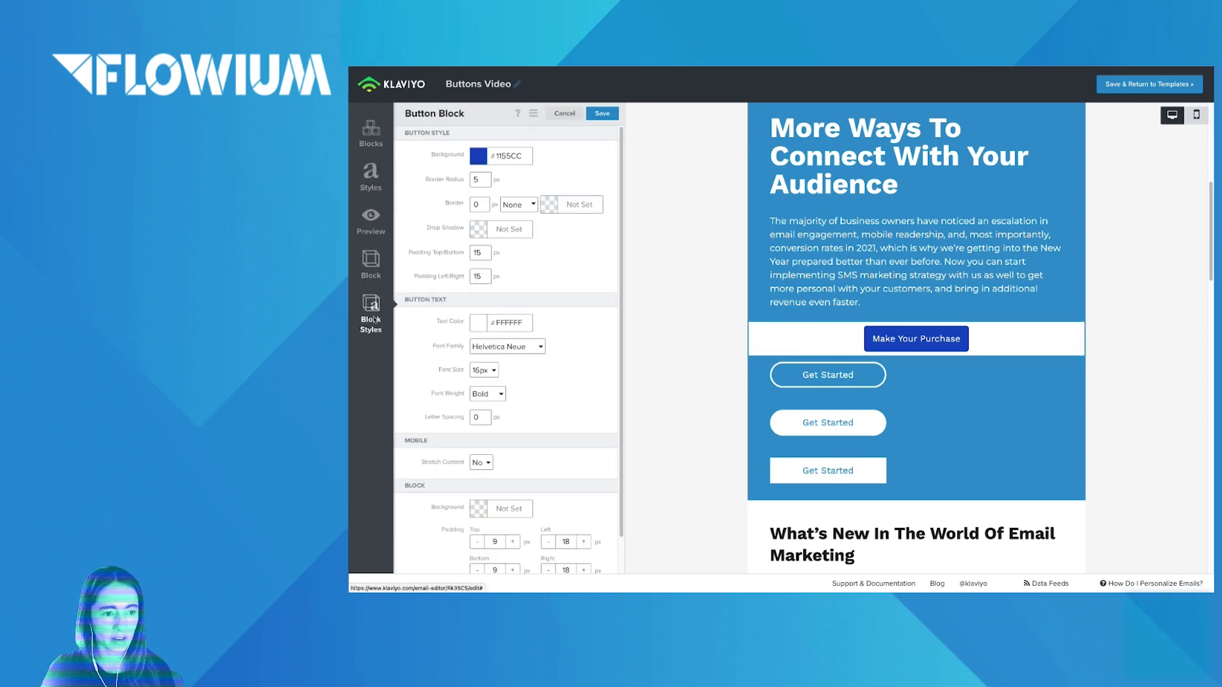
pyautogui.scroll(-2, 541, 399)
pyautogui.click(501, 394)
pyautogui.click(419, 548)
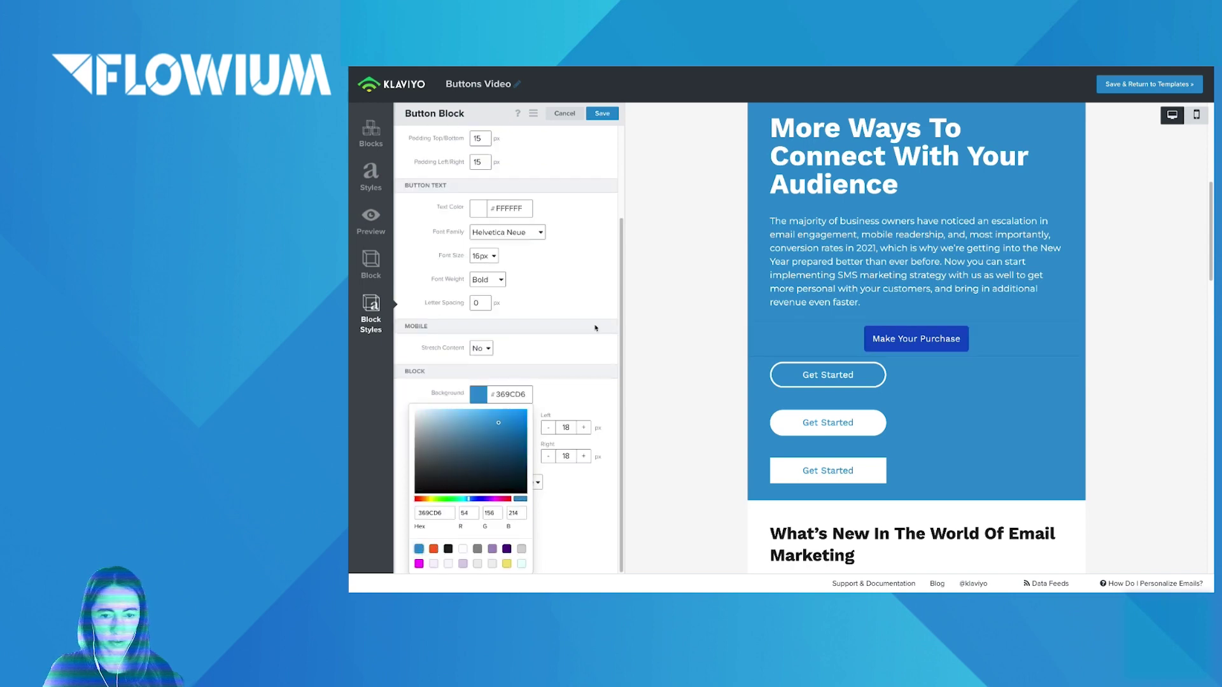
pyautogui.click(602, 113)
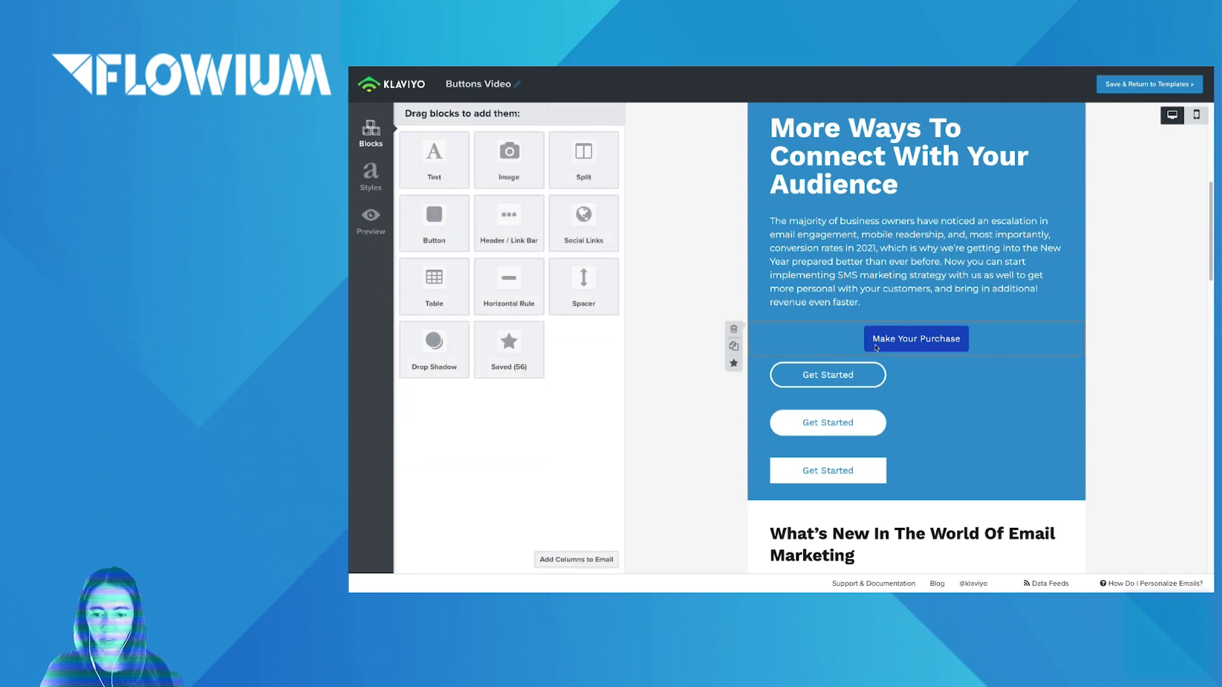
pyautogui.click(867, 349)
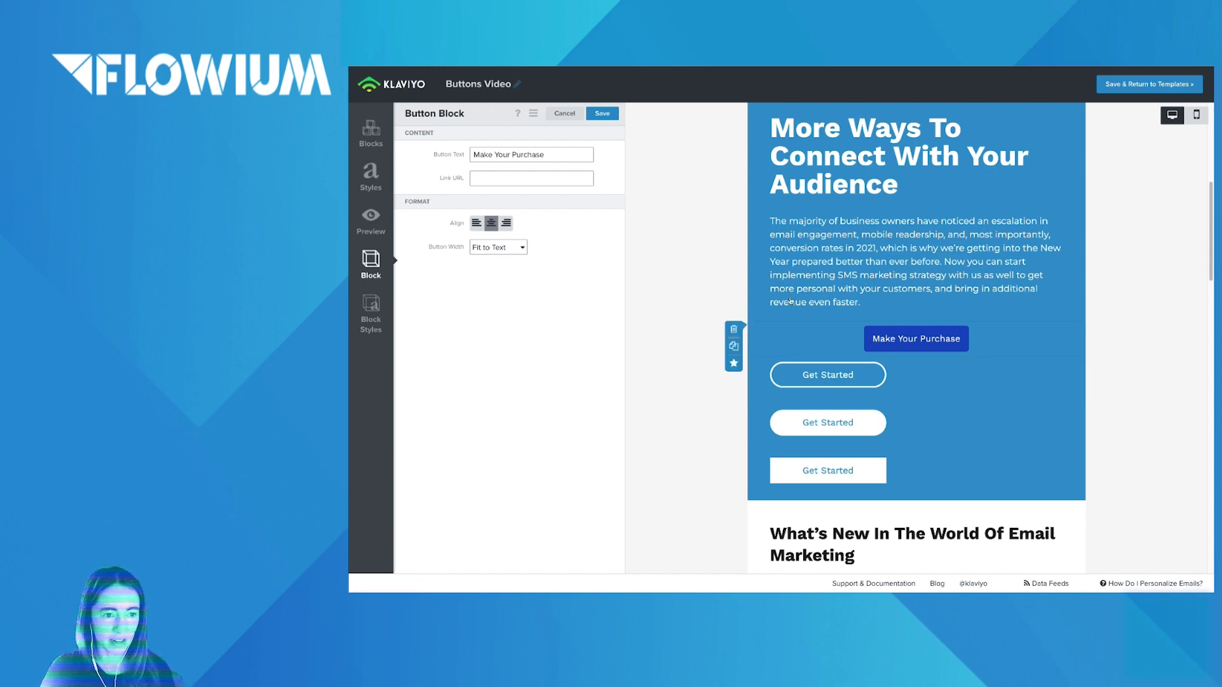
# - Set the button background to #369CD6 so it matches the blue block
pyautogui.click(372, 312)
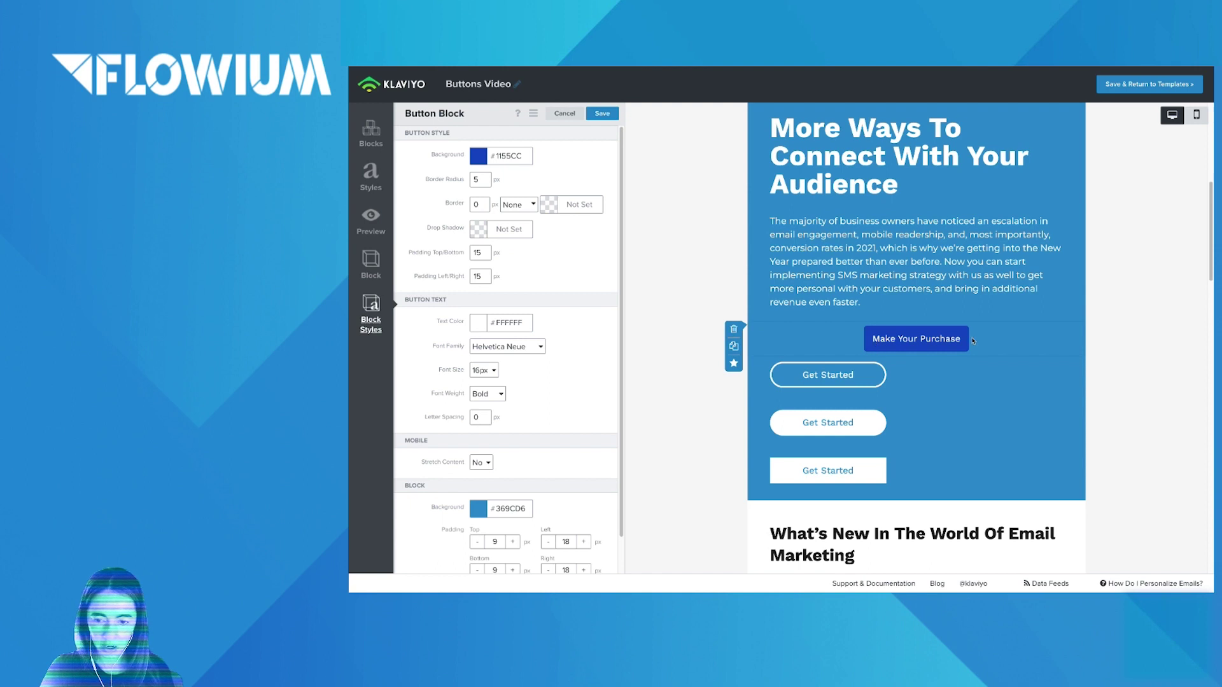
pyautogui.click(480, 159)
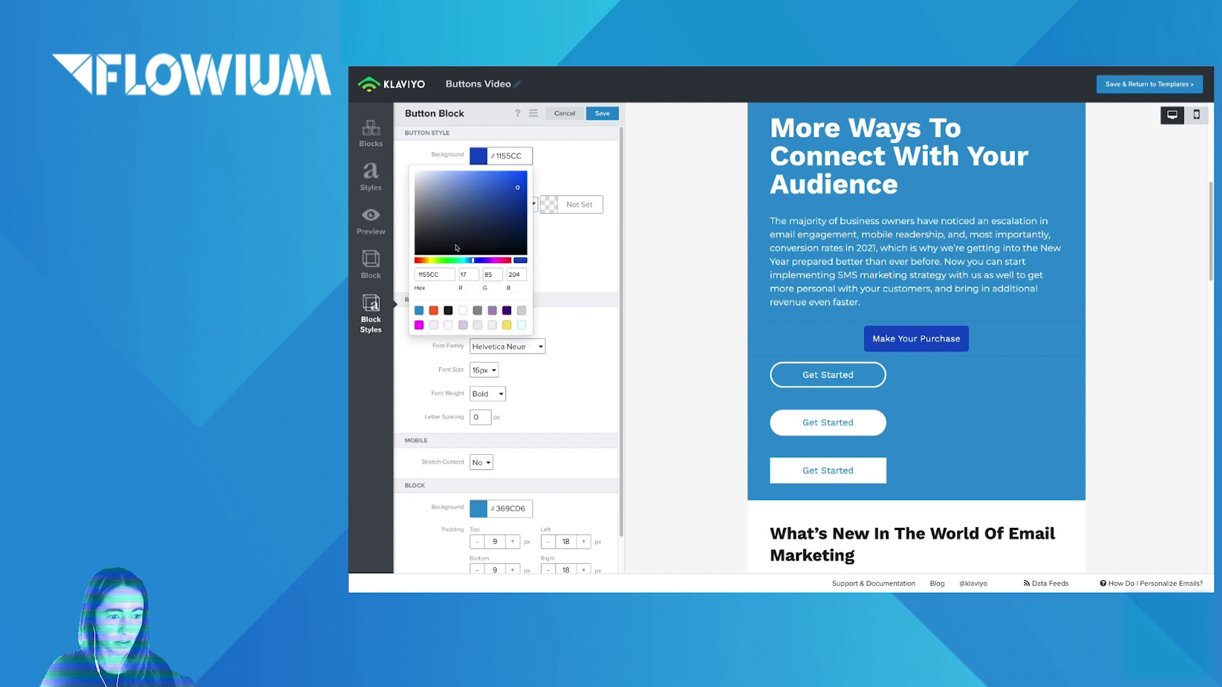
pyautogui.click(419, 312)
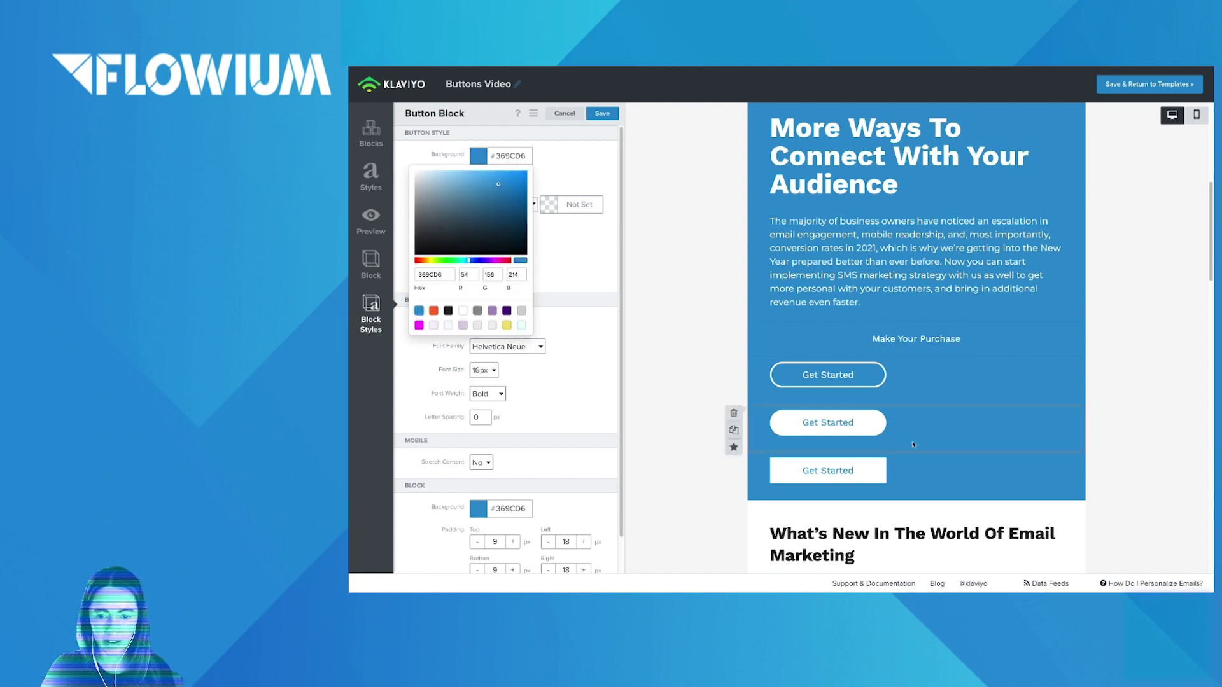
pyautogui.click(544, 143)
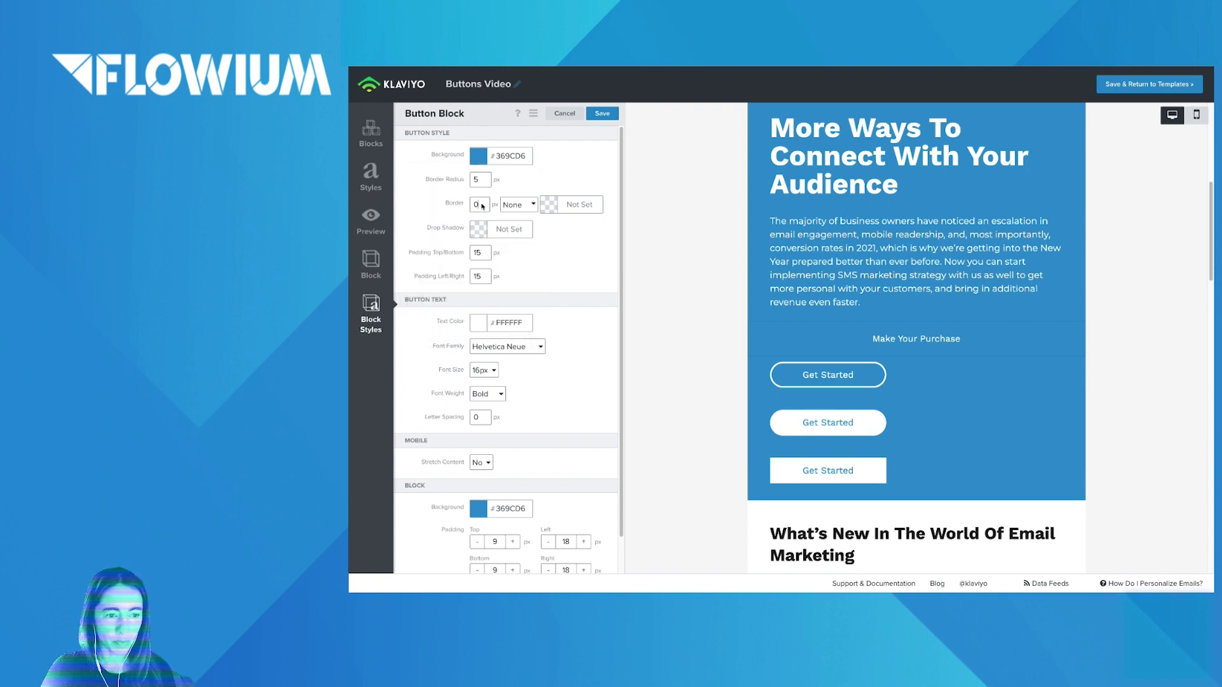
# - Give the button a 4 px border, trying dotted and groove before settling on dashed
pyautogui.moveTo(480, 204); pyautogui.dragTo(464, 205)
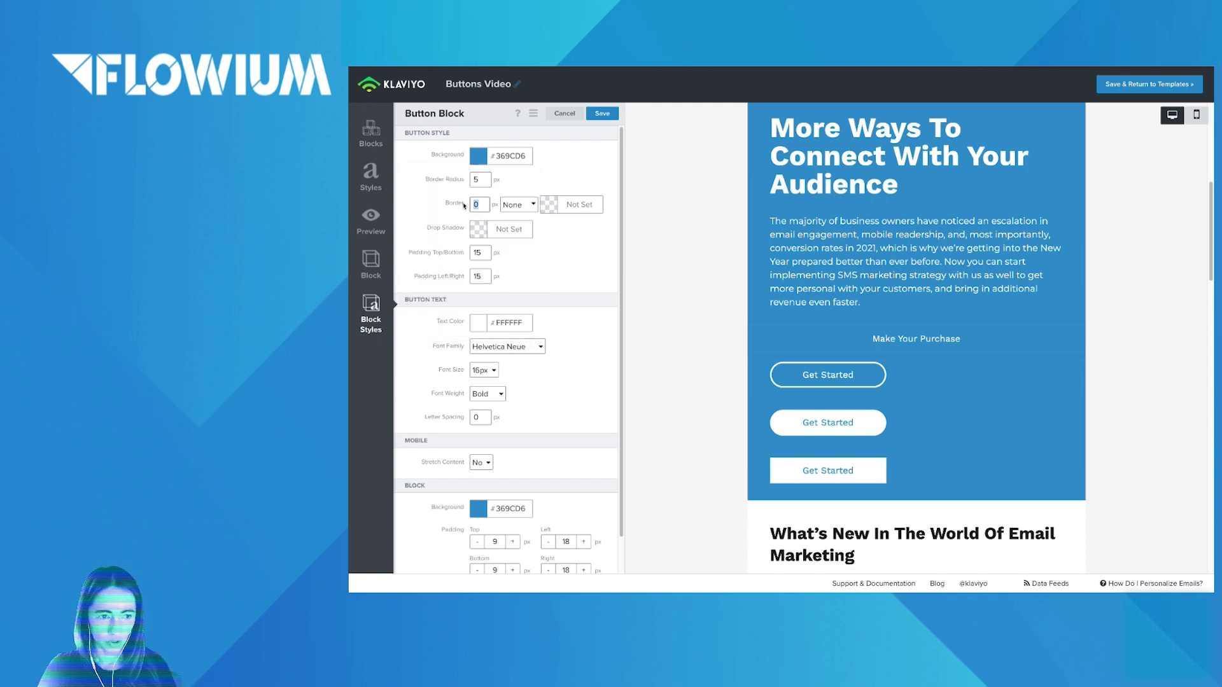
pyautogui.write('4')
pyautogui.click(528, 205)
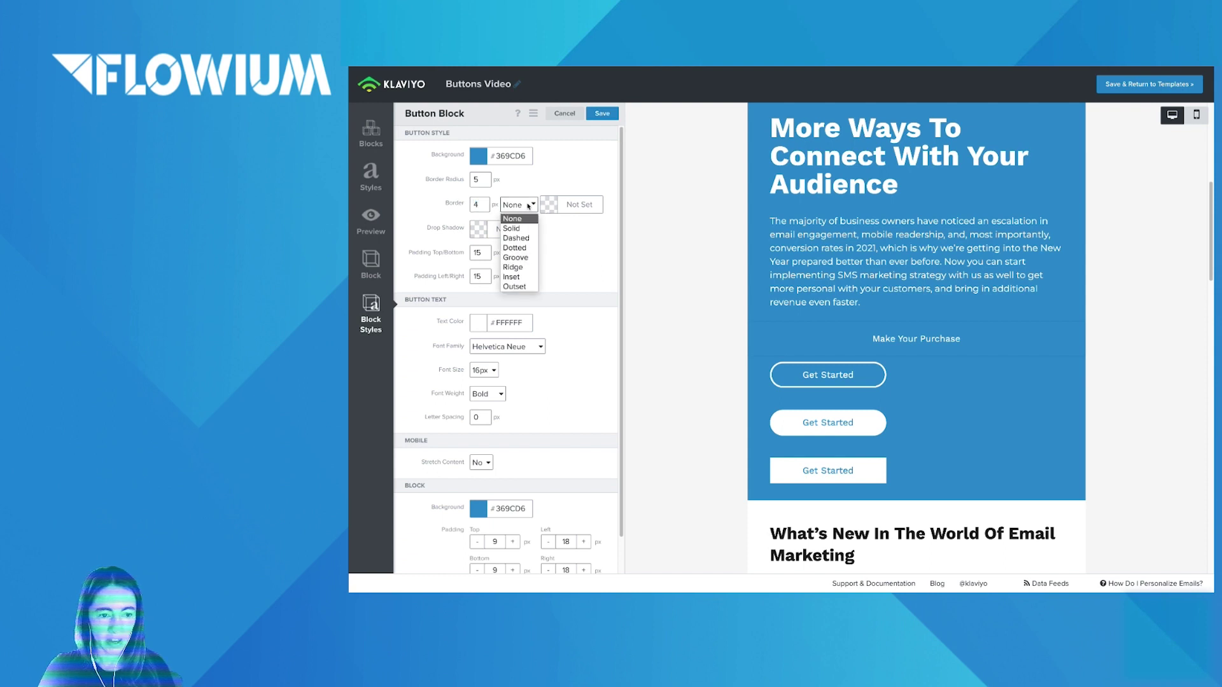
pyautogui.click(526, 239)
pyautogui.click(519, 205)
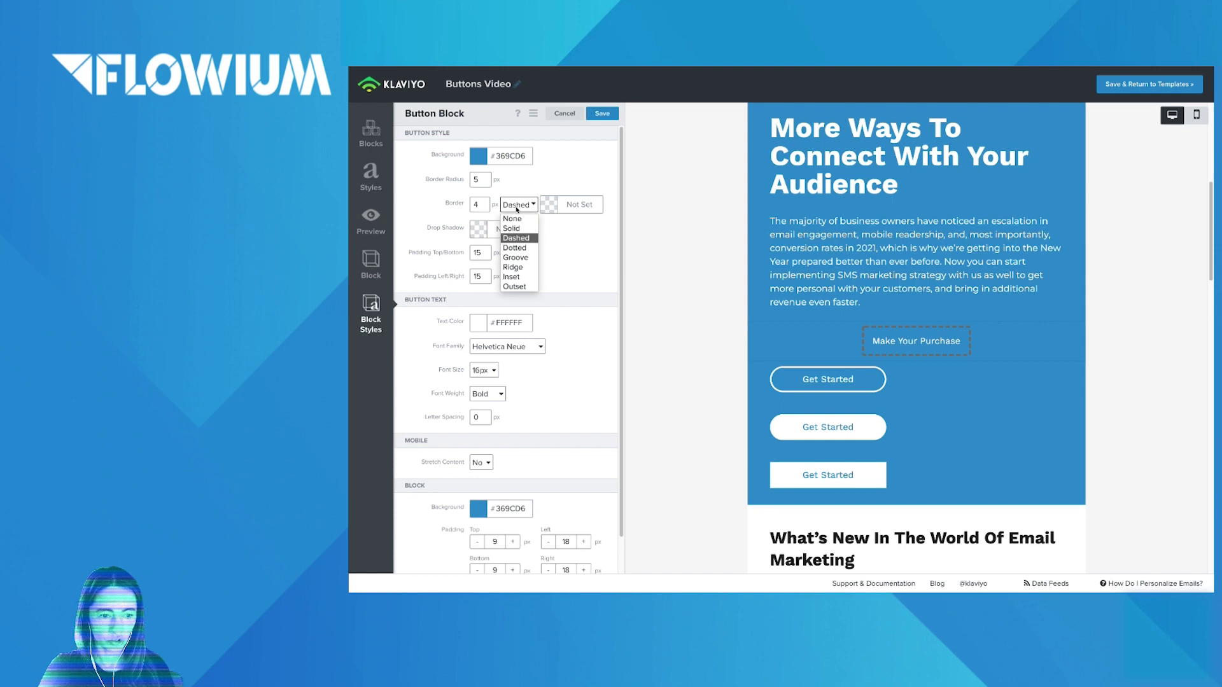
pyautogui.click(514, 247)
pyautogui.click(519, 207)
pyautogui.click(519, 258)
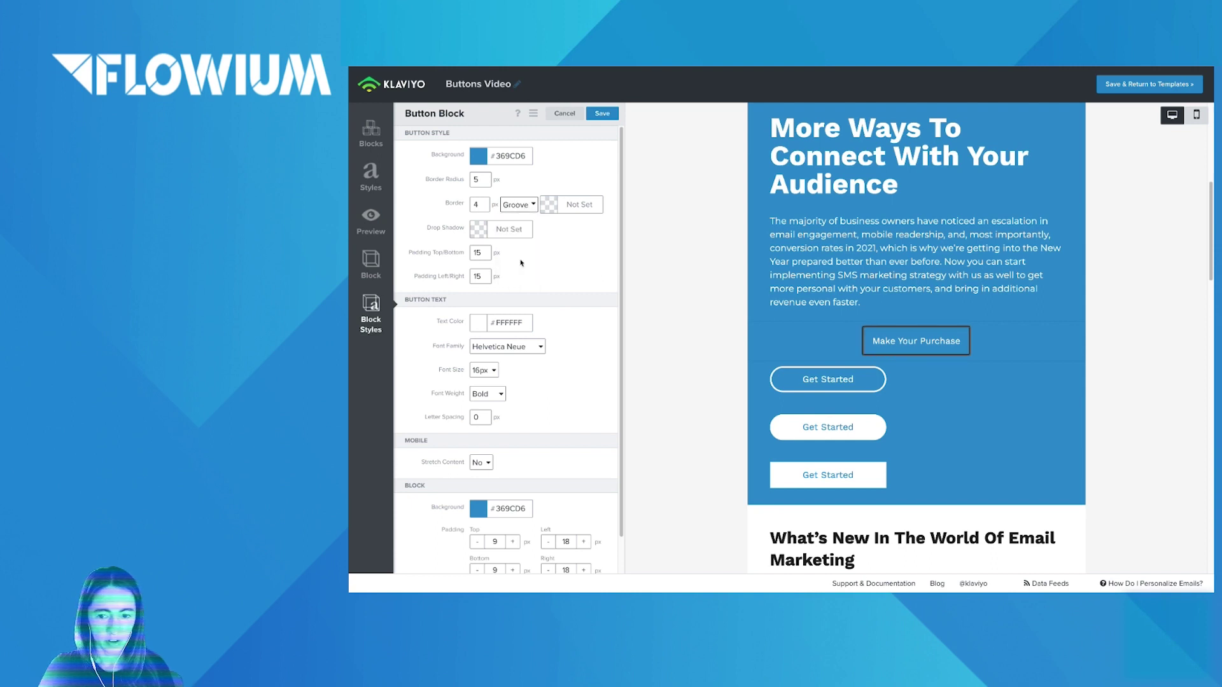
pyautogui.click(521, 207)
pyautogui.click(522, 240)
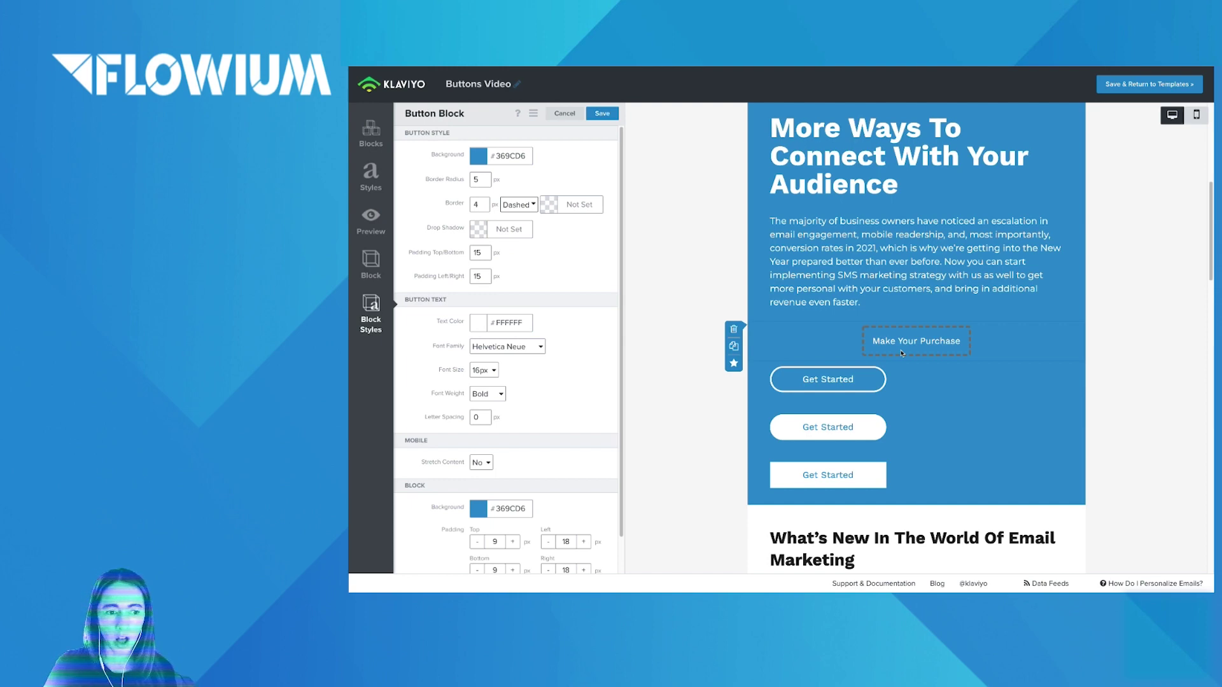
# - Change the button border to solid white
pyautogui.click(525, 207)
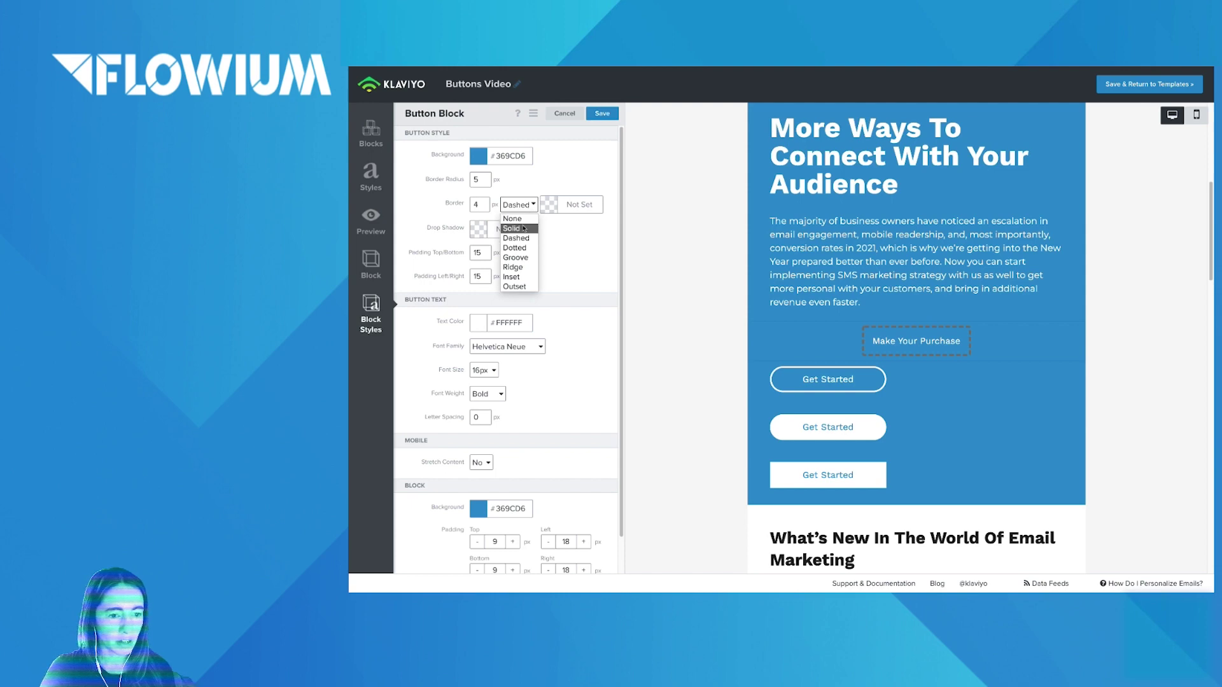
pyautogui.click(523, 228)
pyautogui.click(548, 210)
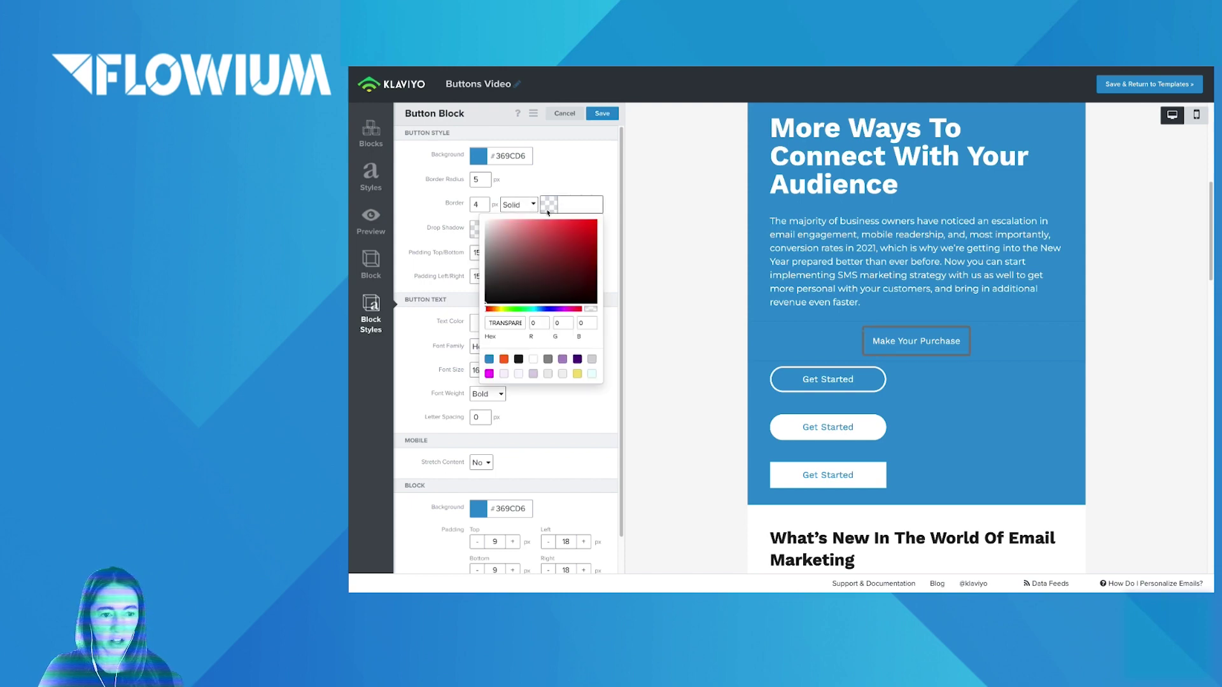
pyautogui.click(533, 360)
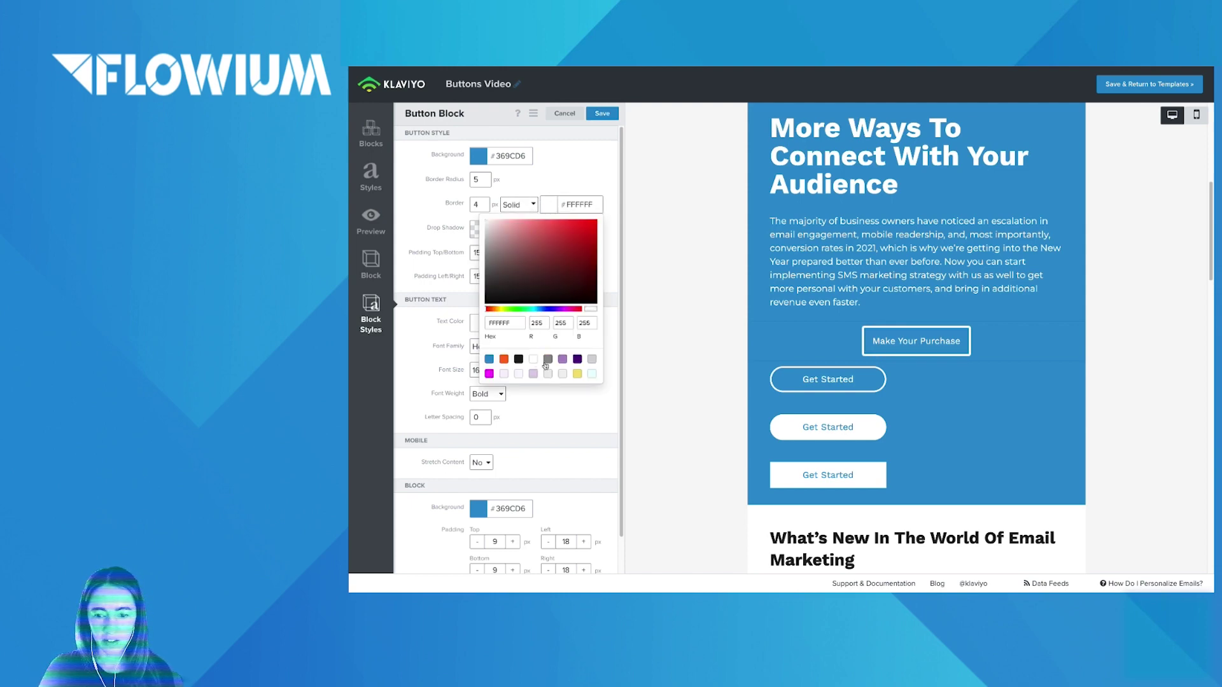
pyautogui.click(581, 171)
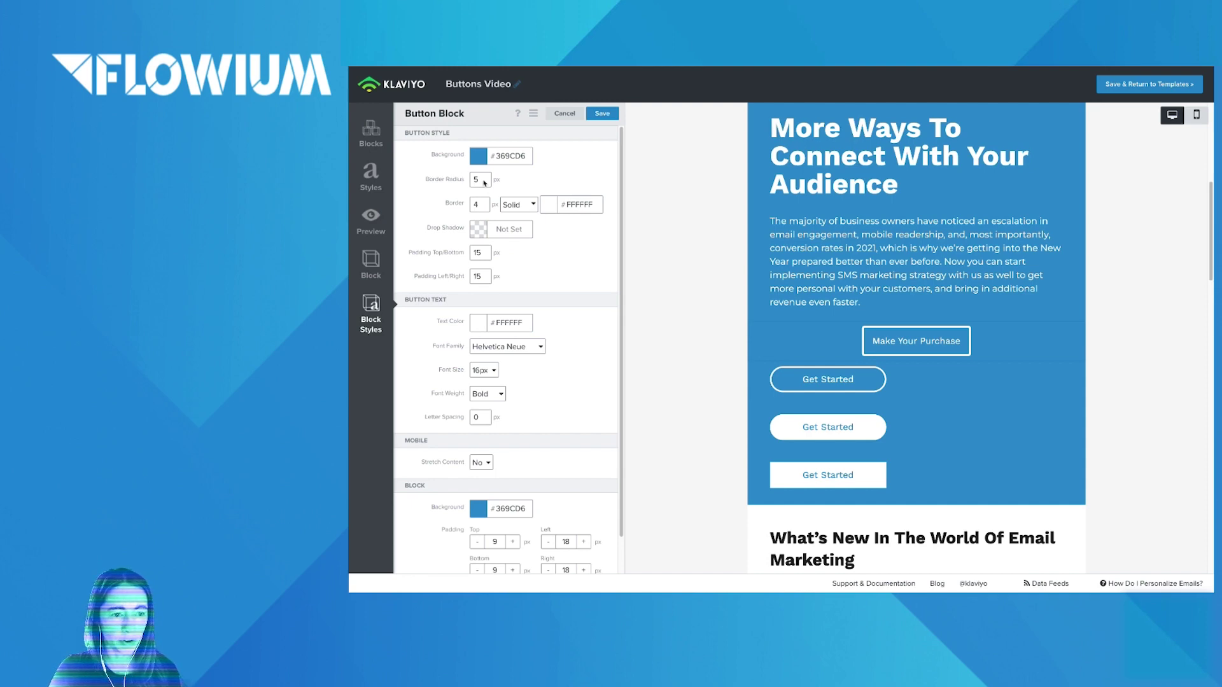
# - Set border radius 80, left/right padding 35, border width 3 and top/bottom padding 10
pyautogui.moveTo(484, 183); pyautogui.dragTo(468, 182)
pyautogui.write('80')
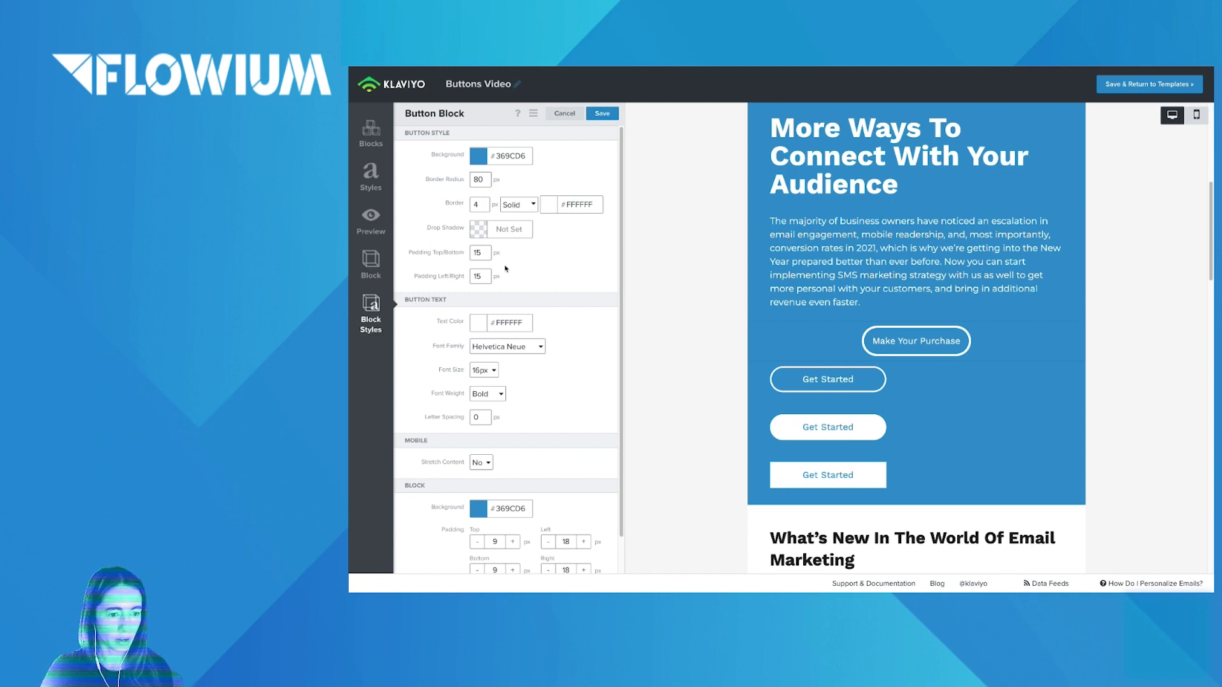
pyautogui.moveTo(487, 278); pyautogui.dragTo(472, 281)
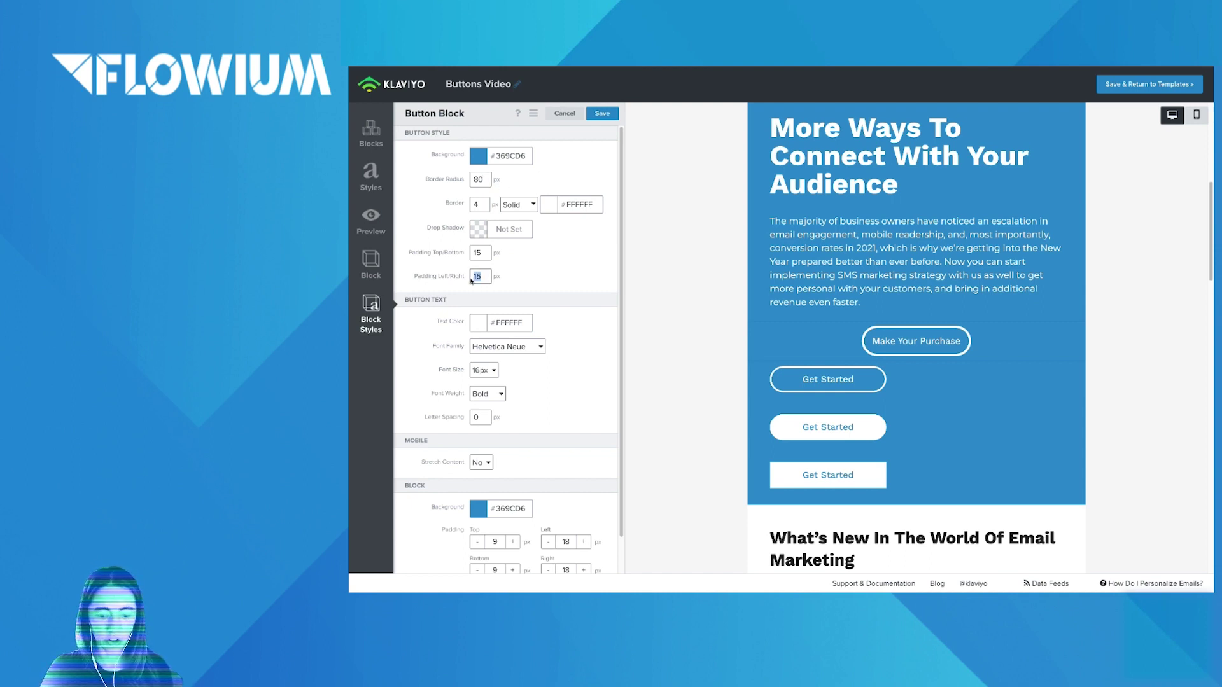
pyautogui.write('45')
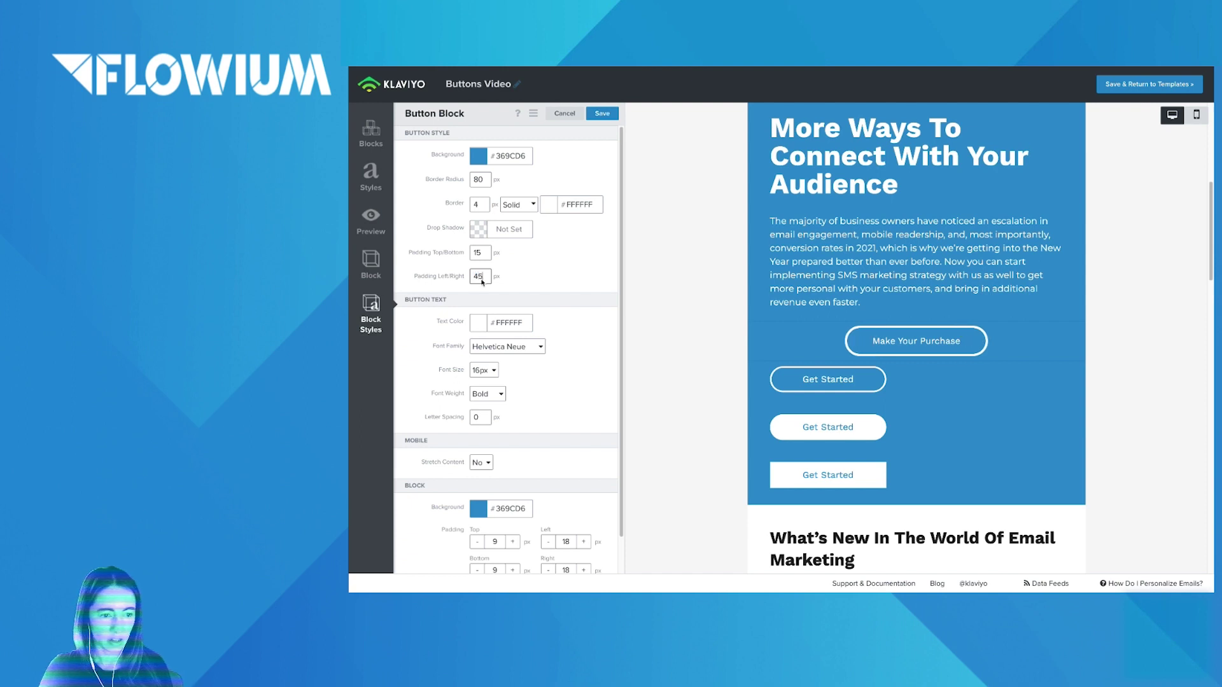
pyautogui.press('BackSpace')
pyautogui.press('BackSpace')
pyautogui.write('35')
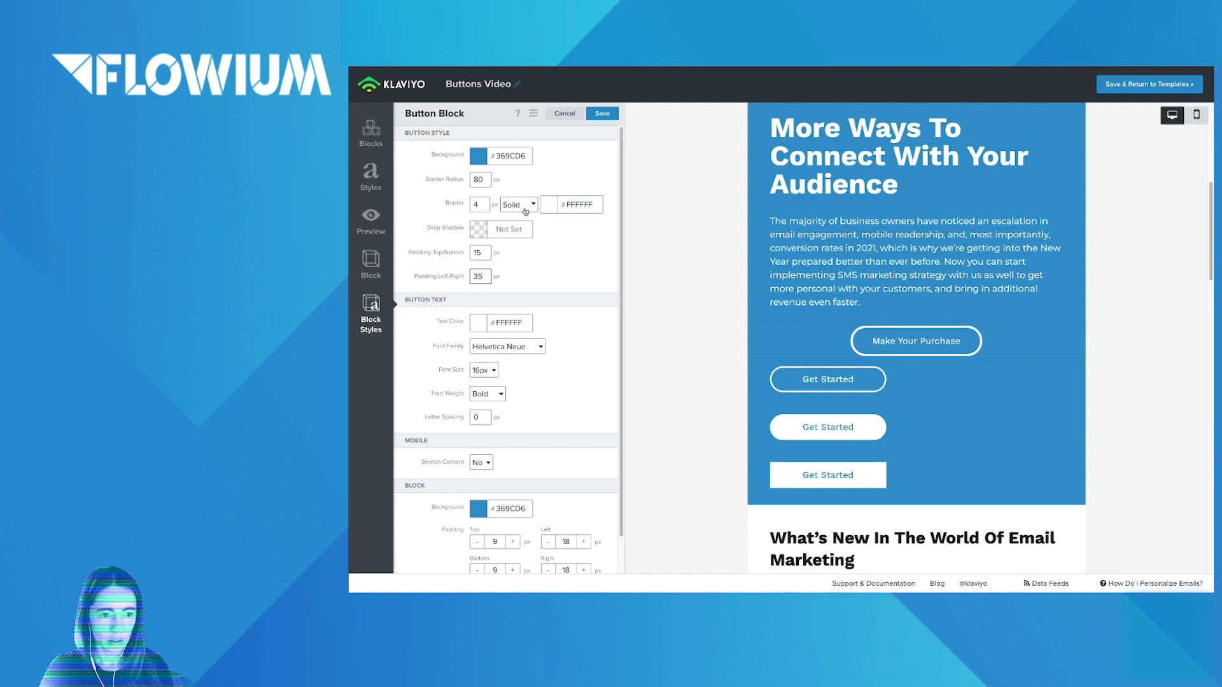
pyautogui.doubleClick(478, 204)
pyautogui.write('3')
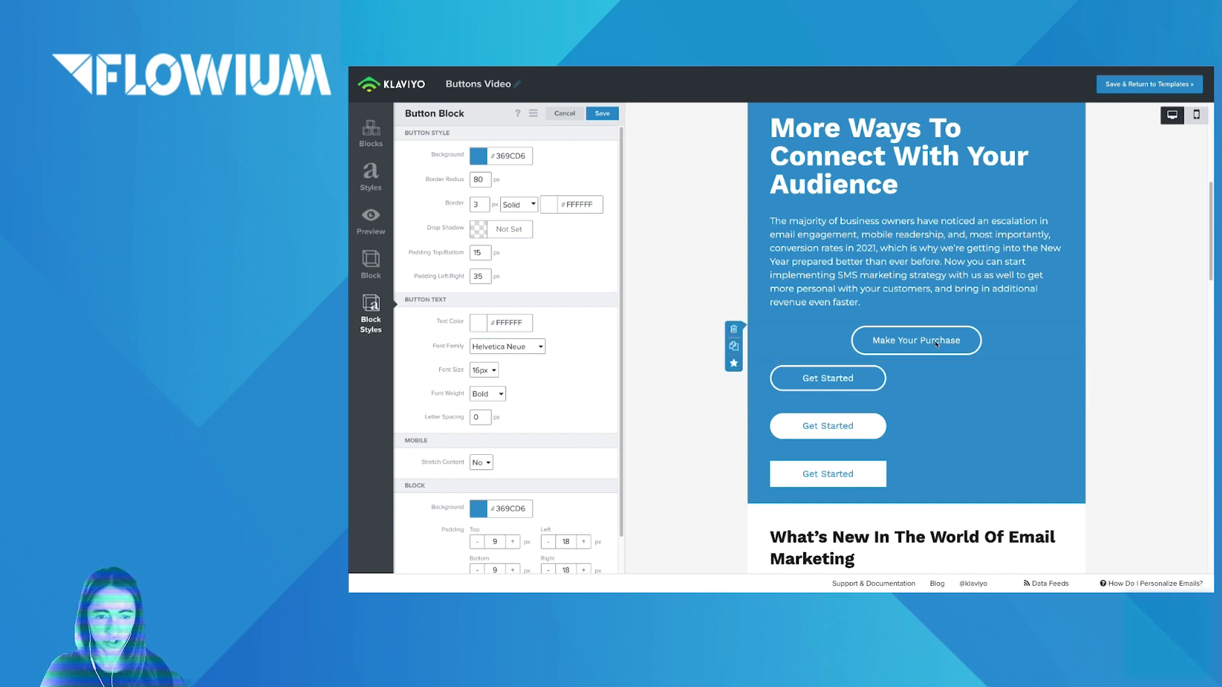
pyautogui.doubleClick(472, 256)
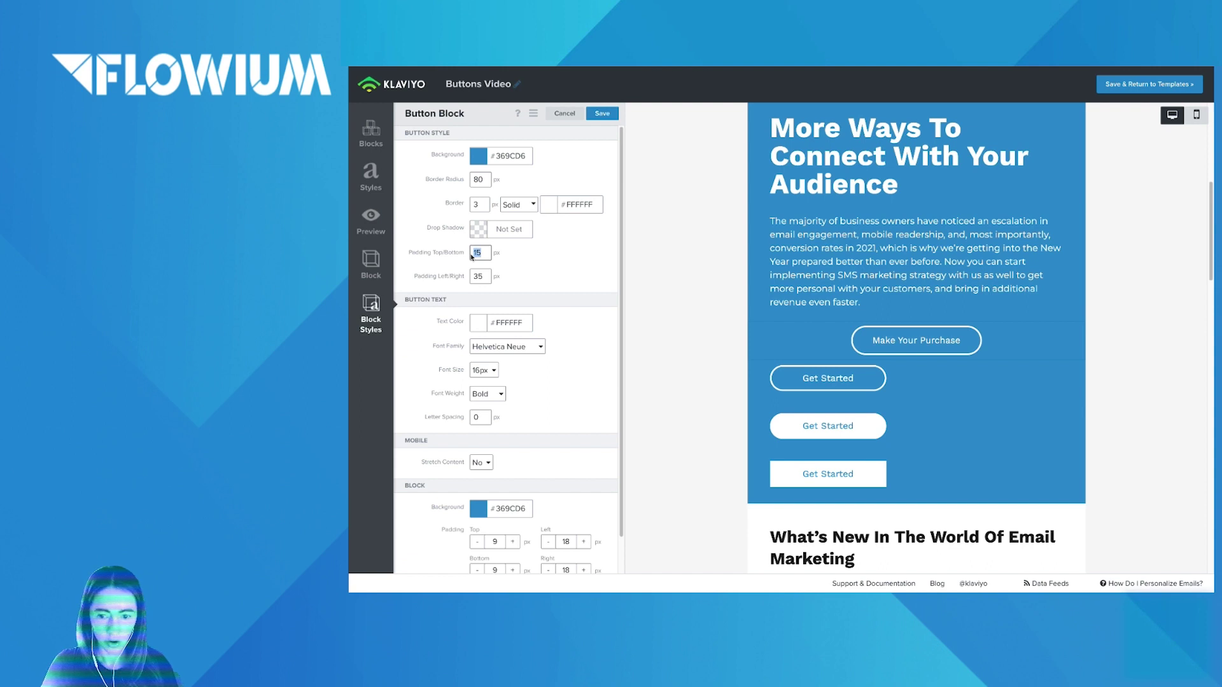
pyautogui.write('10')
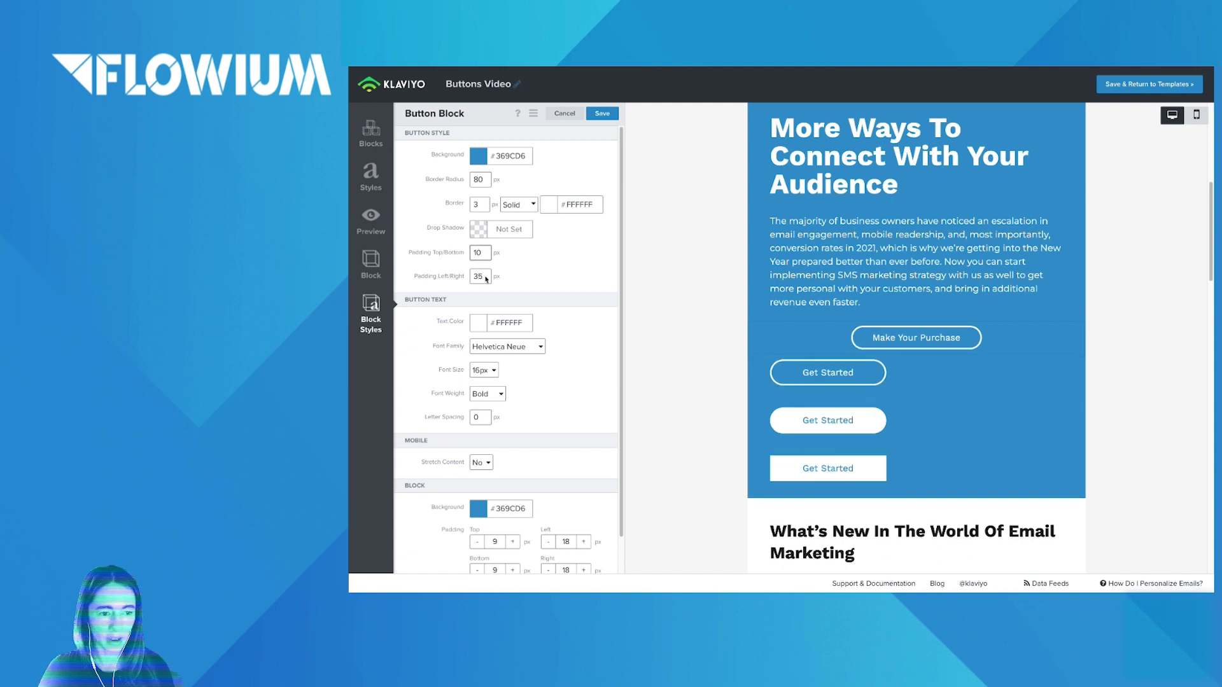
# - Save the styling and append ' Here Right Now' to the button label
pyautogui.click(602, 114)
pyautogui.click(931, 340)
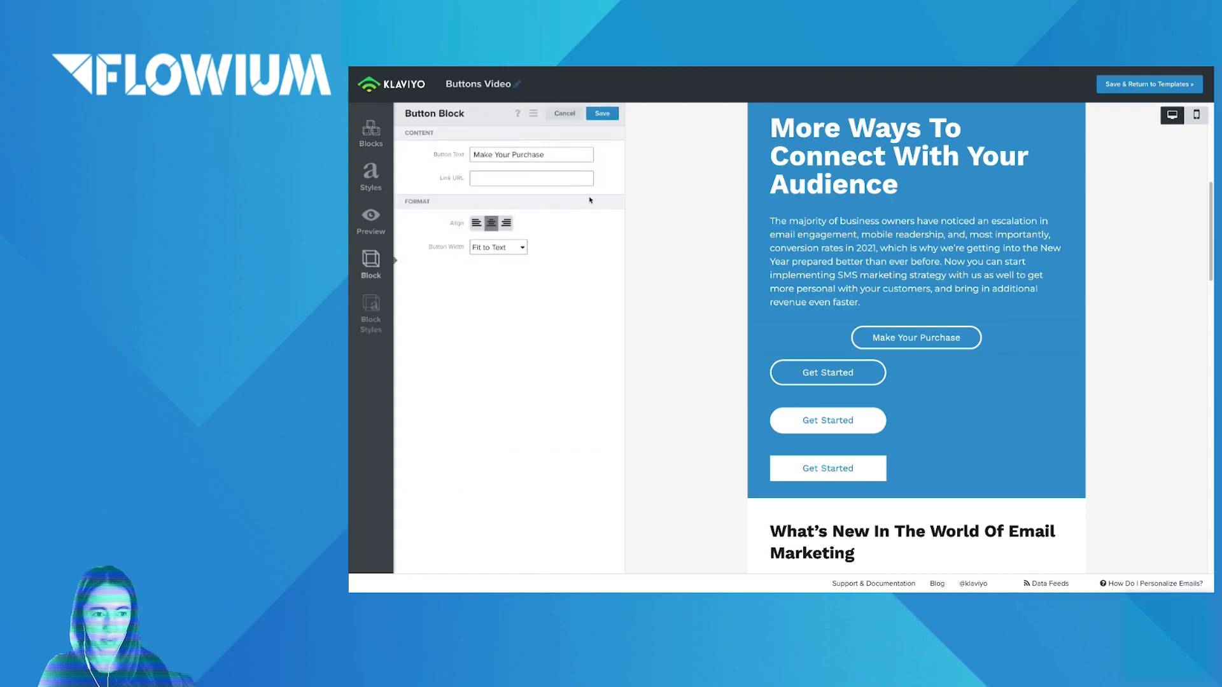
pyautogui.click(571, 161)
pyautogui.write('Here Right Now')
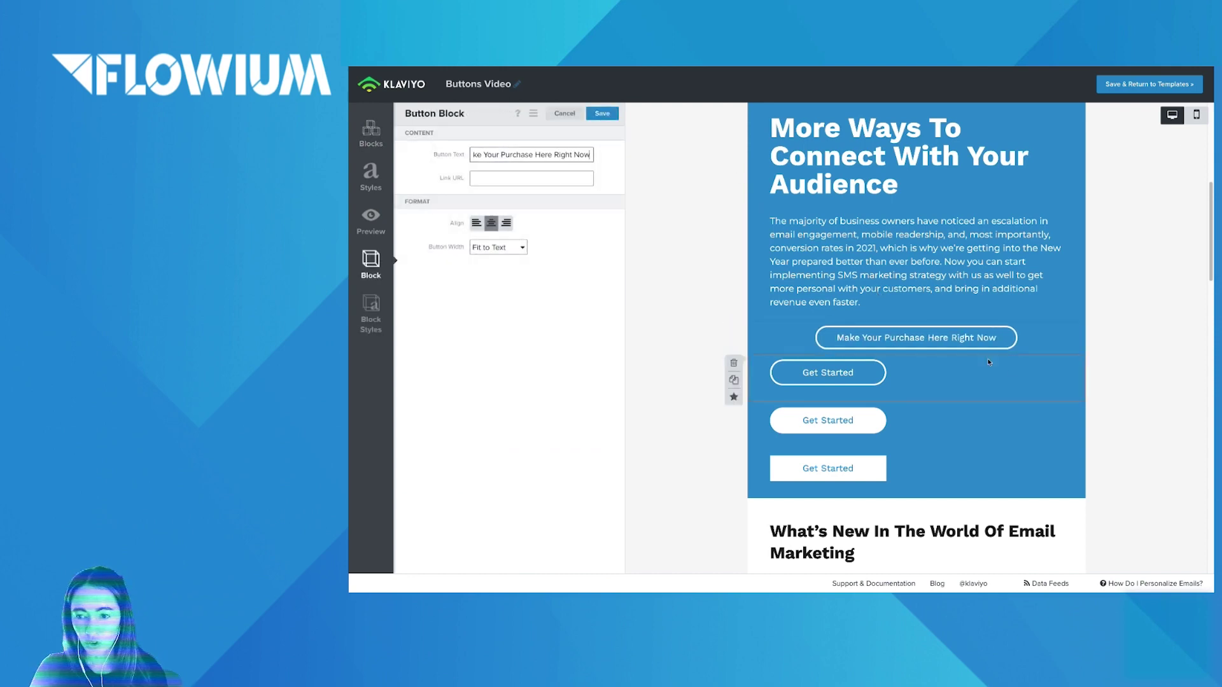
# - Preview the email on mobile and remove 'Here Right Now' so the label reads Make Your Purchase
pyautogui.click(1195, 119)
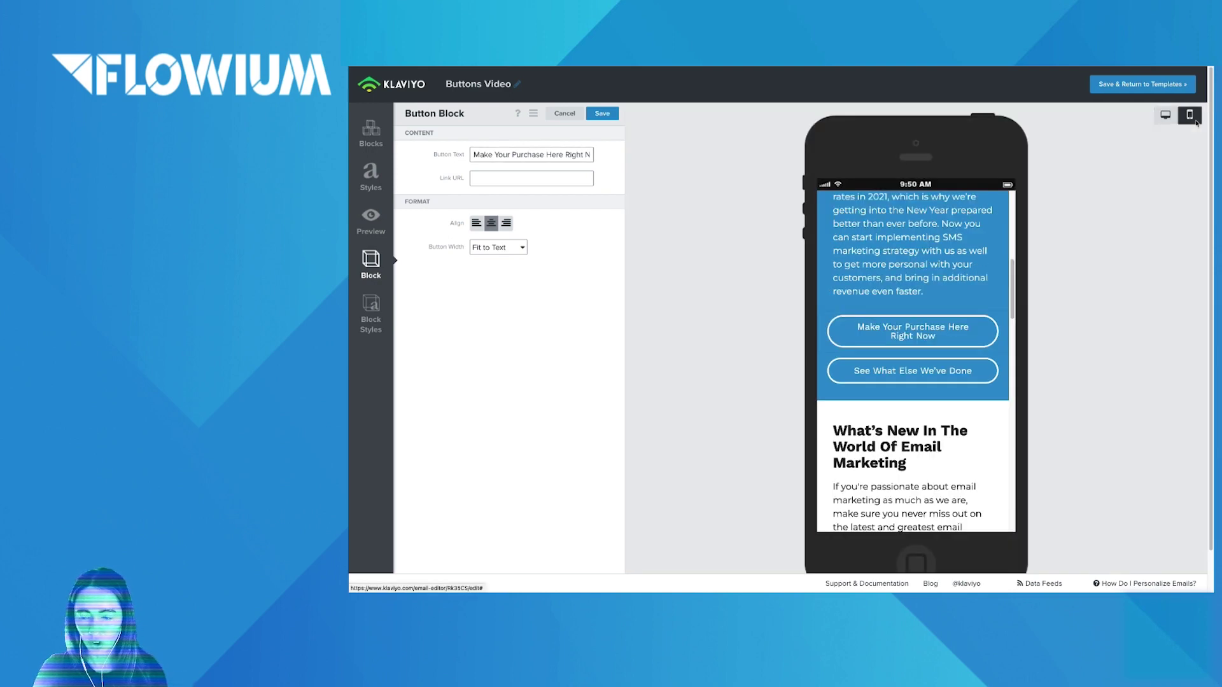
pyautogui.moveTo(887, 344)
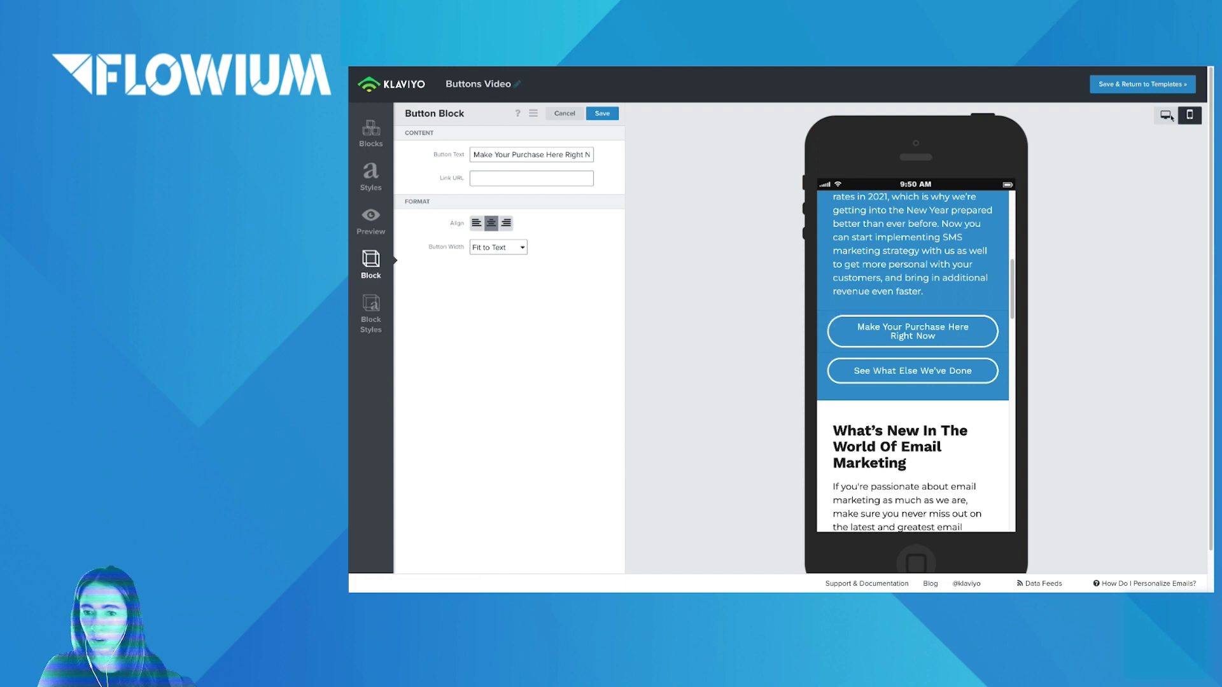
pyautogui.moveTo(545, 155); pyautogui.dragTo(651, 169)
pyautogui.press('BackSpace')
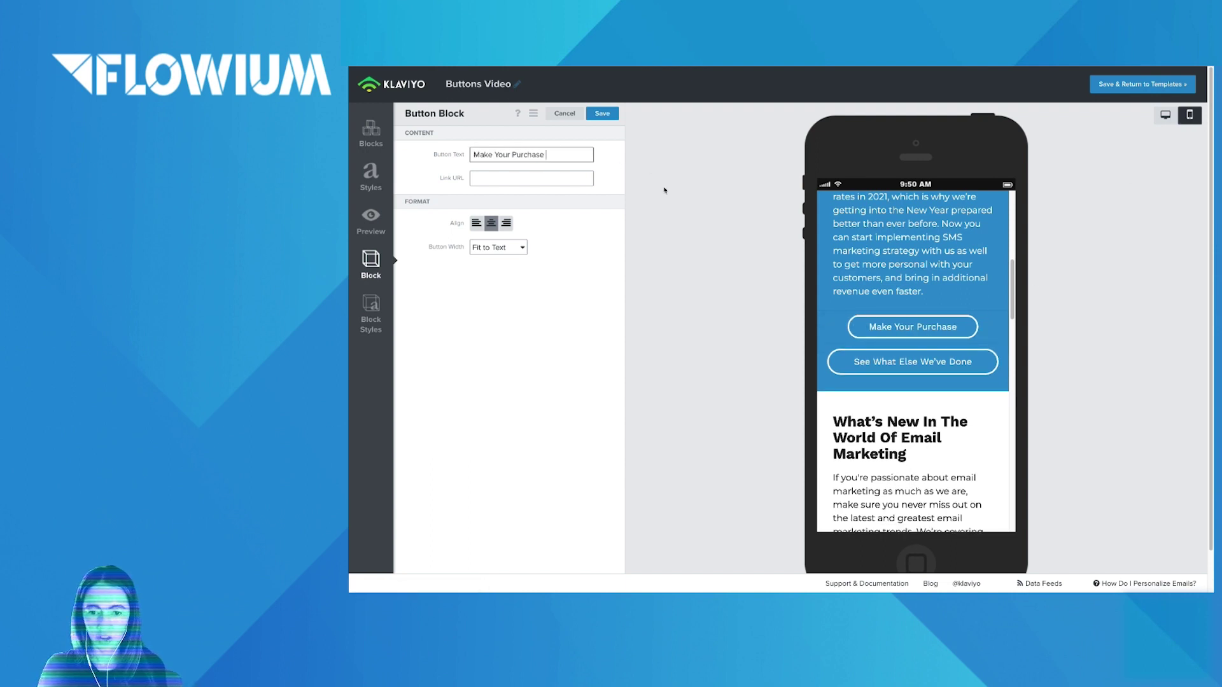
# - Return to desktop preview and make the button white with #369CD6 blue text
pyautogui.click(602, 113)
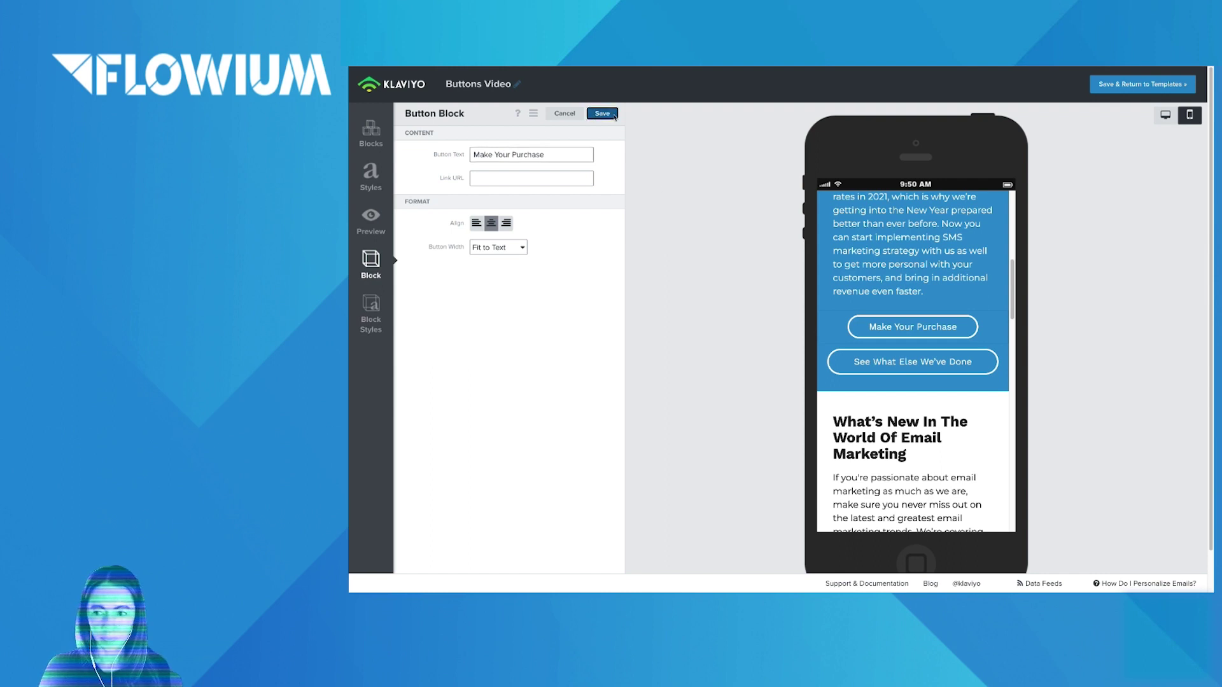
pyautogui.click(1167, 116)
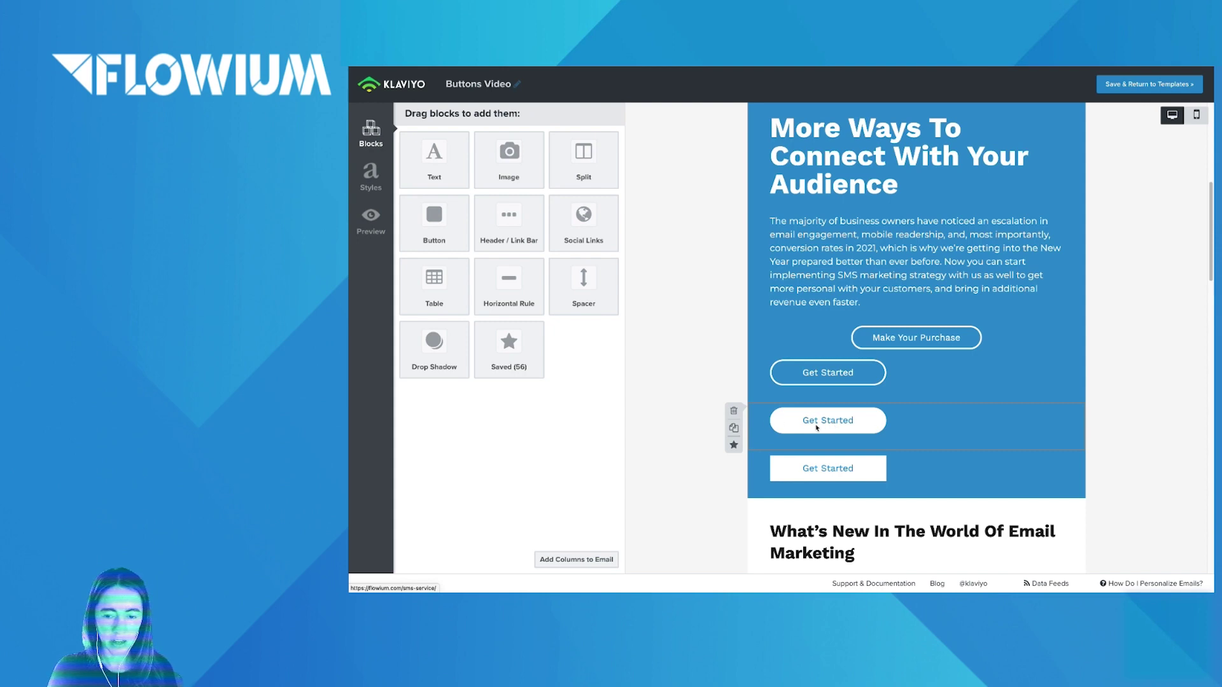
pyautogui.click(930, 339)
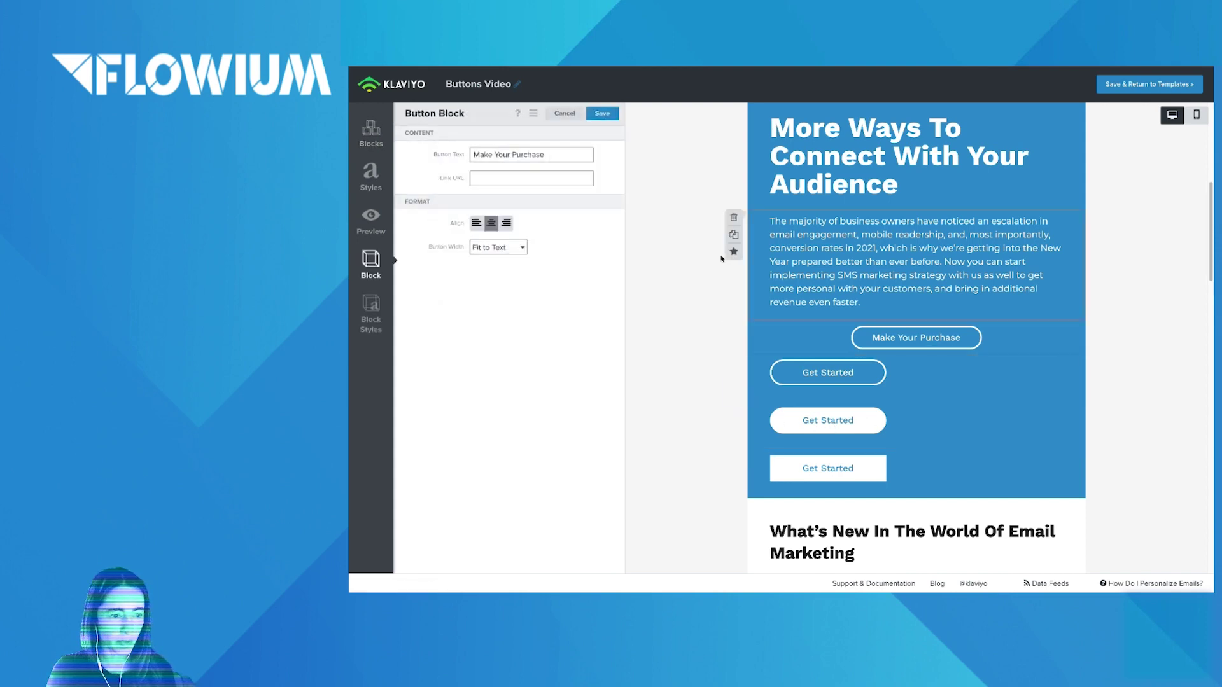
pyautogui.click(371, 314)
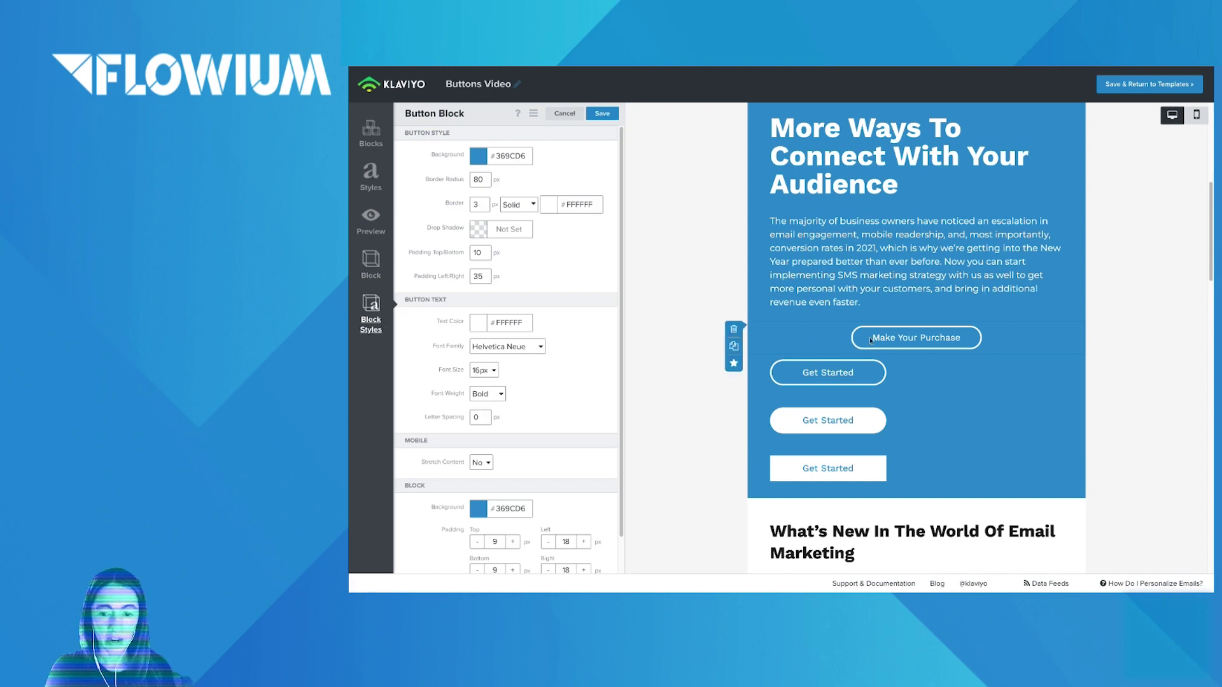
pyautogui.click(478, 159)
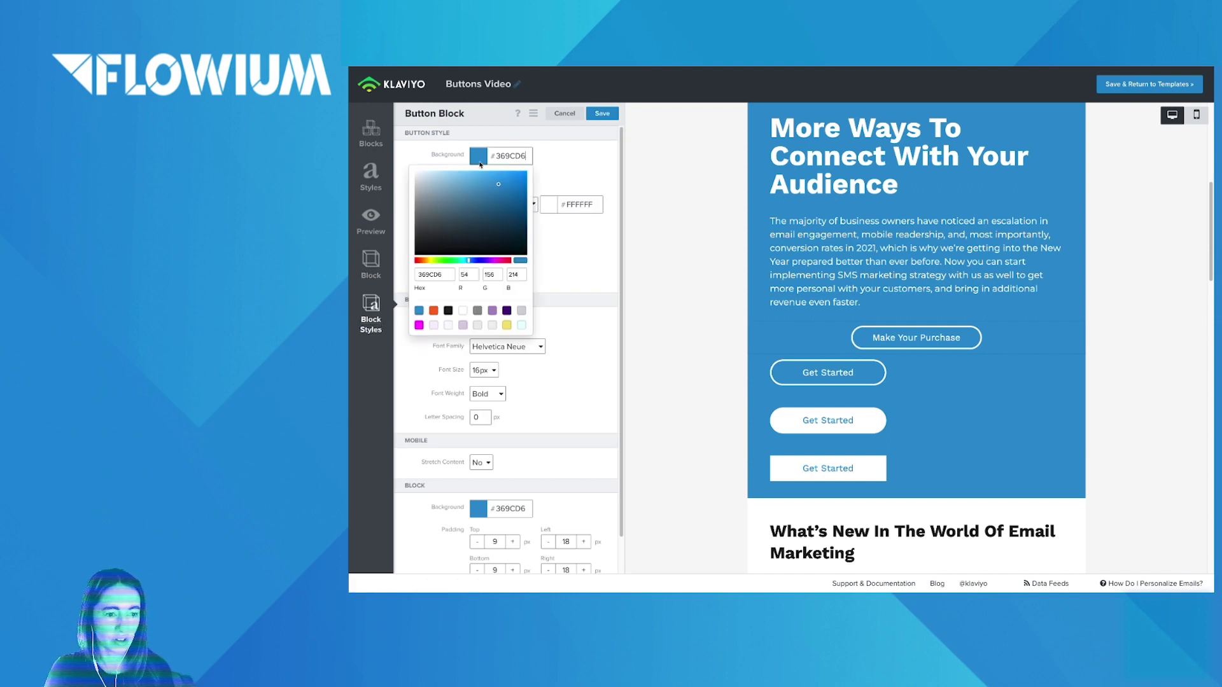
pyautogui.click(463, 310)
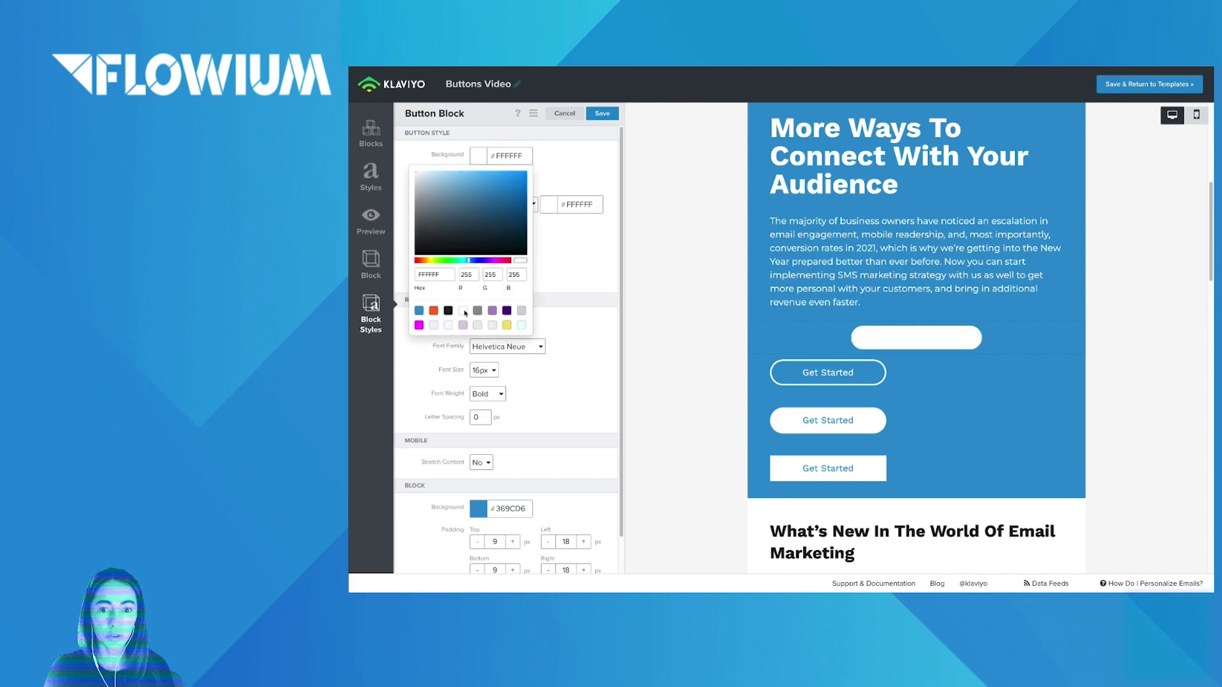
pyautogui.click(570, 306)
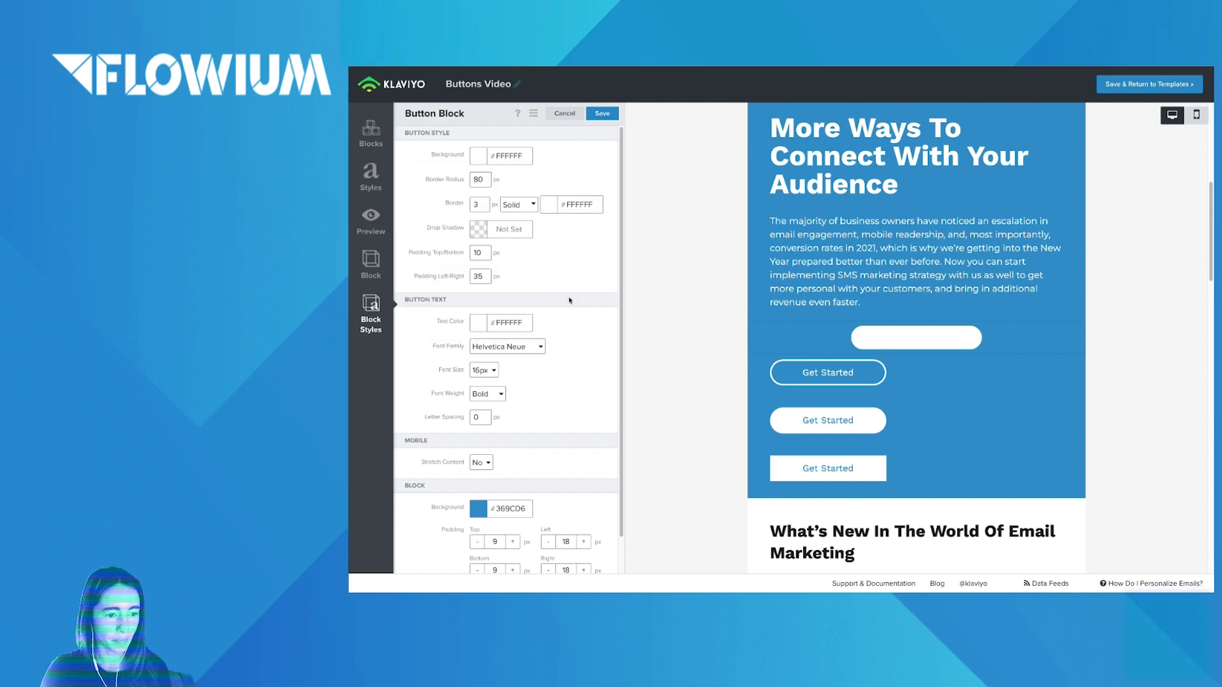
pyautogui.click(477, 327)
pyautogui.click(419, 478)
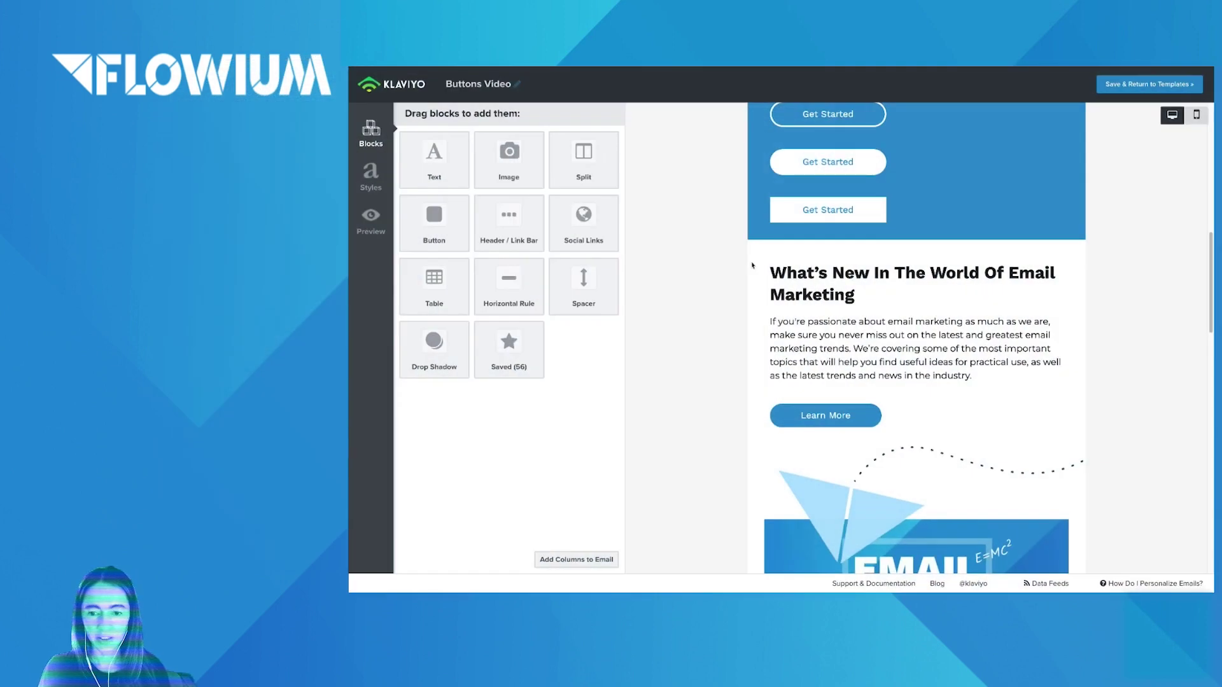
pyautogui.scroll(1, 753, 265)
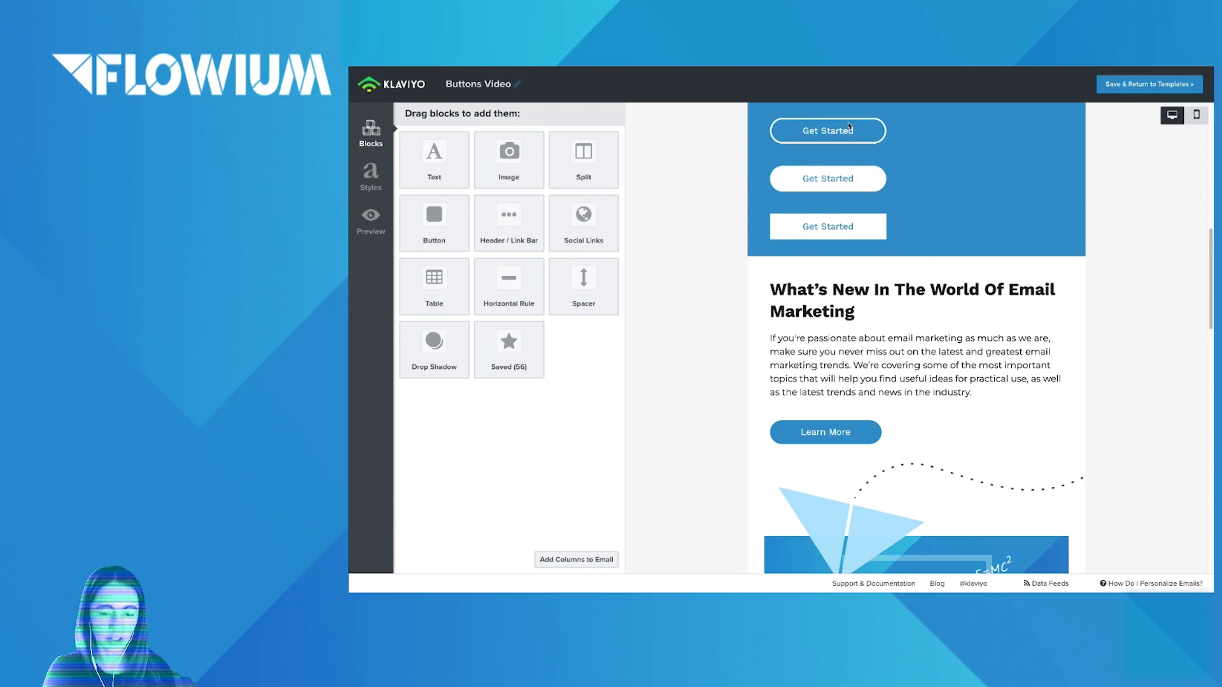
pyautogui.scroll(-2, 853, 387)
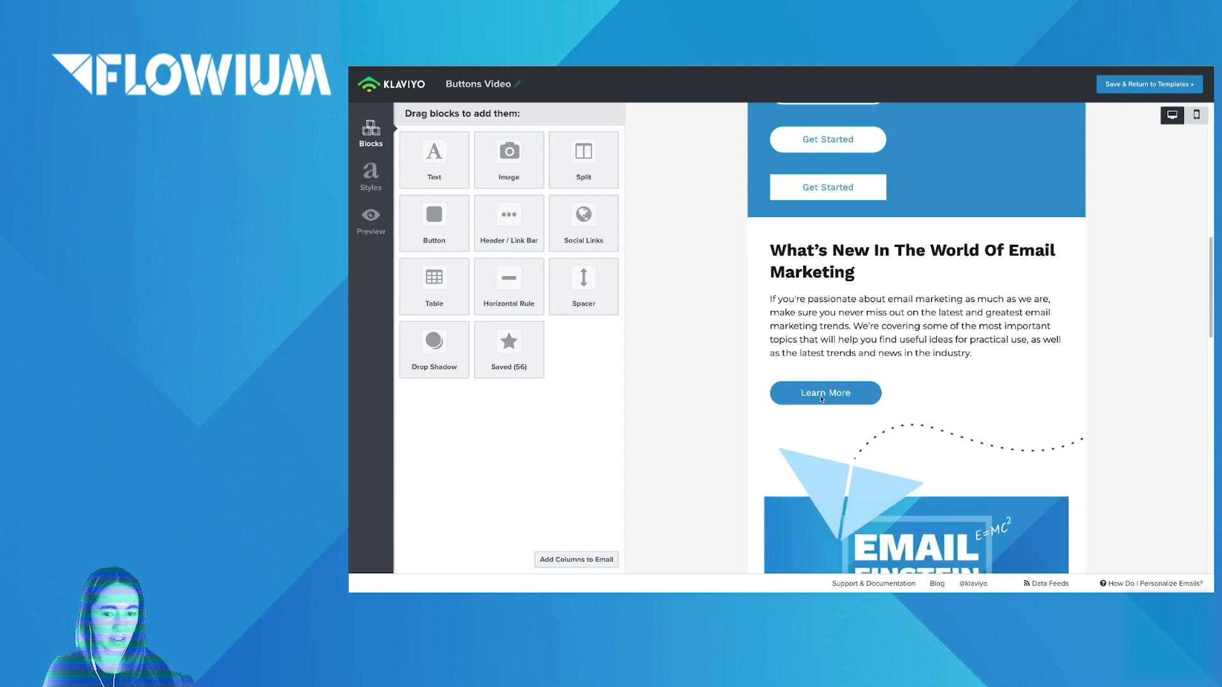
pyautogui.scroll(3, 835, 387)
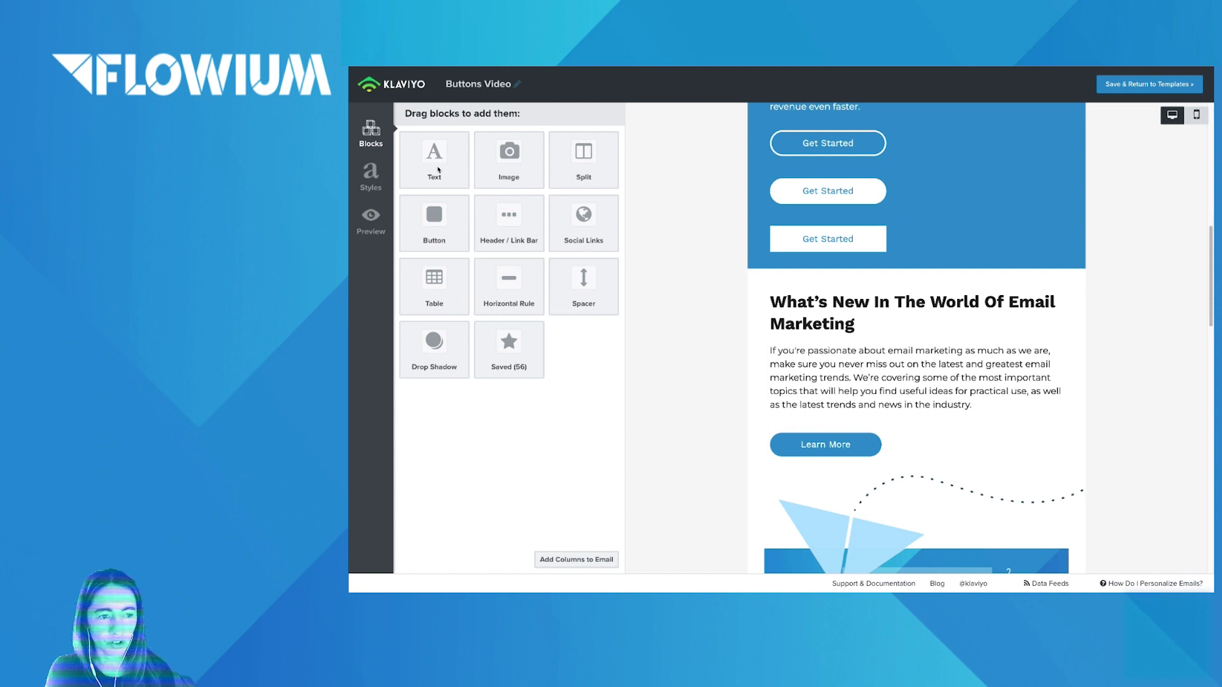
# - Add a centred text block reading 'Make Your Purchase' above the Learn More button
pyautogui.moveTo(438, 159); pyautogui.dragTo(841, 409)
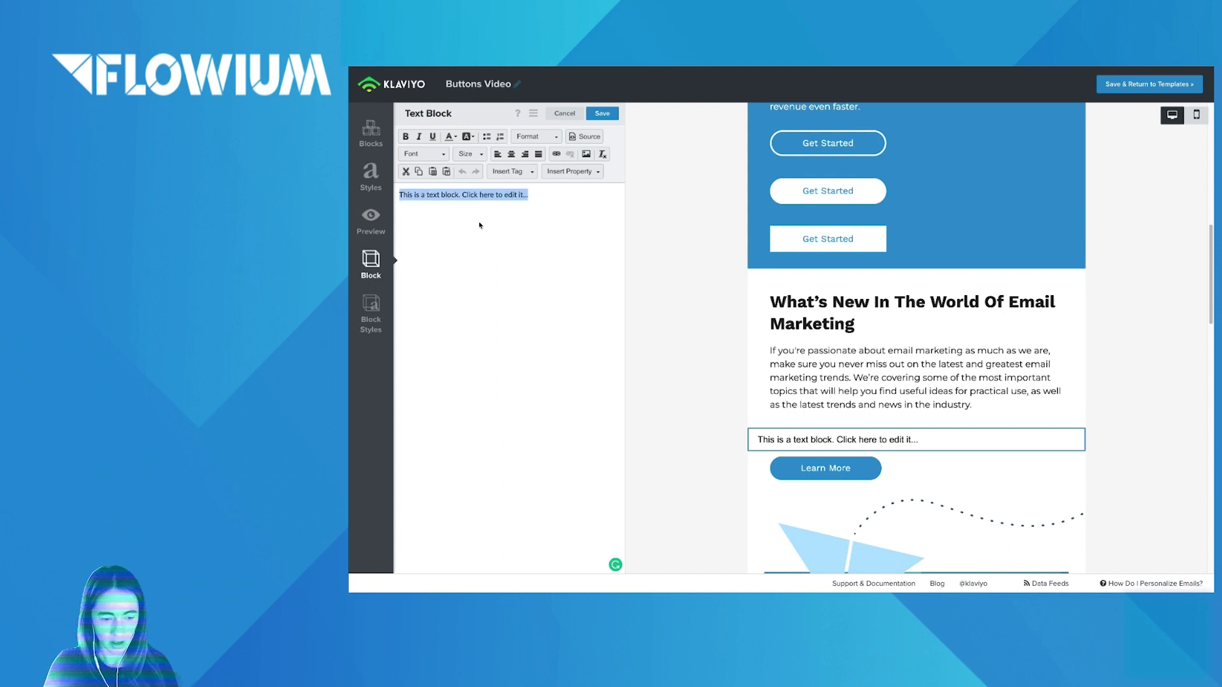
pyautogui.write('Make Your P')
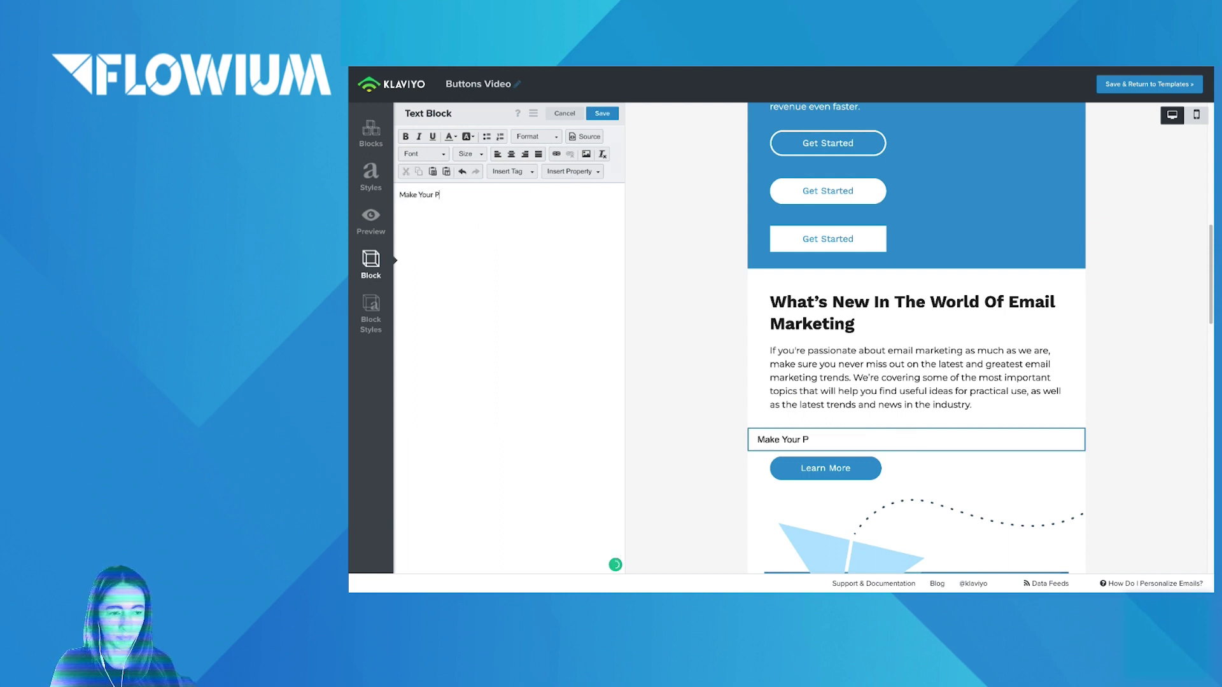
pyautogui.write('urchase')
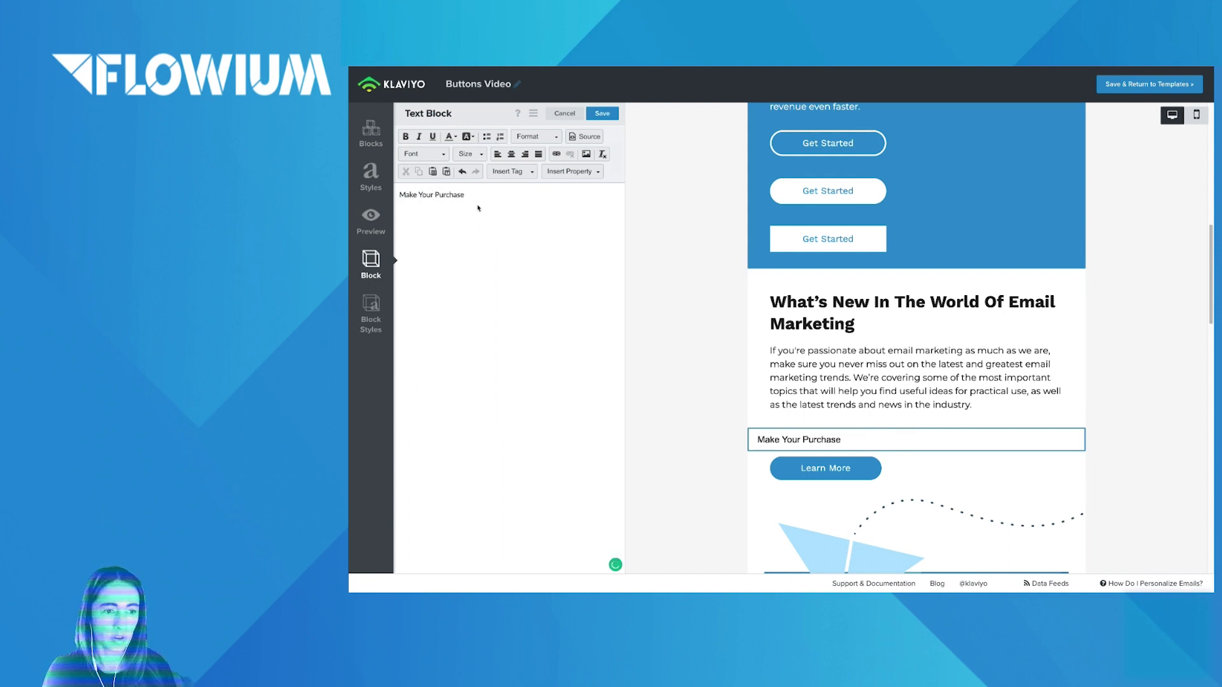
pyautogui.hotkey('ctrl', 'a')
pyautogui.click(511, 154)
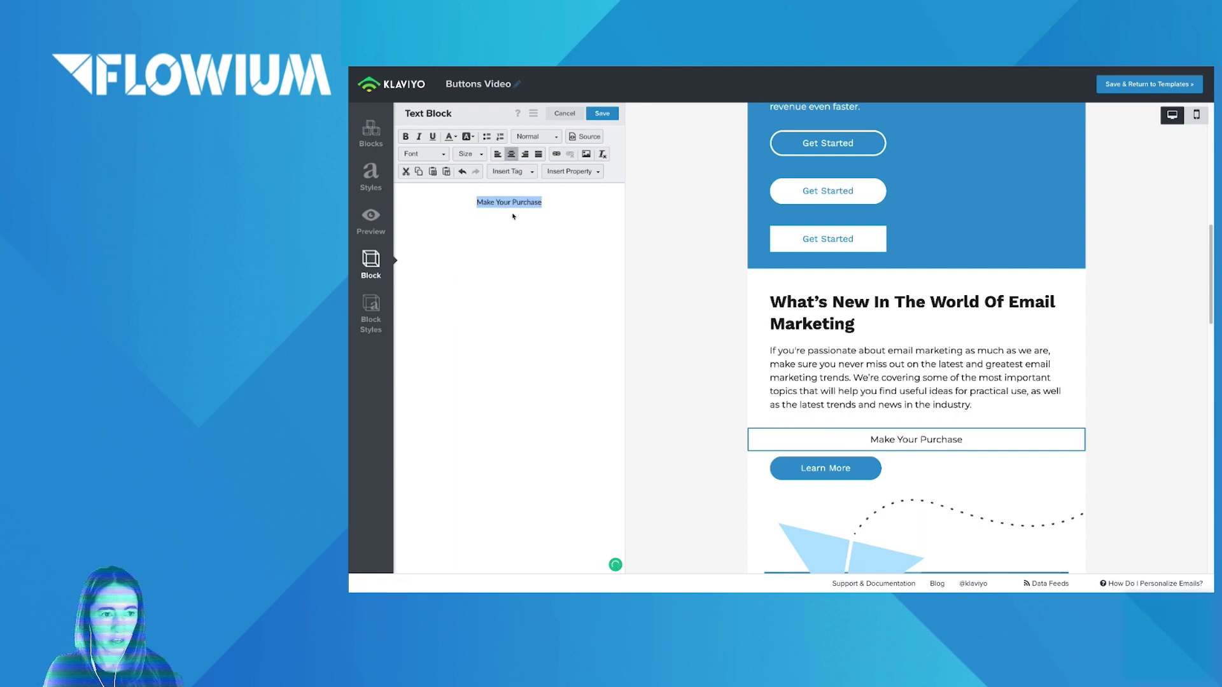
pyautogui.click(545, 236)
# - Link the Make Your Purchase text to flowium.com
pyautogui.moveTo(557, 207); pyautogui.dragTo(472, 205)
pyautogui.click(556, 154)
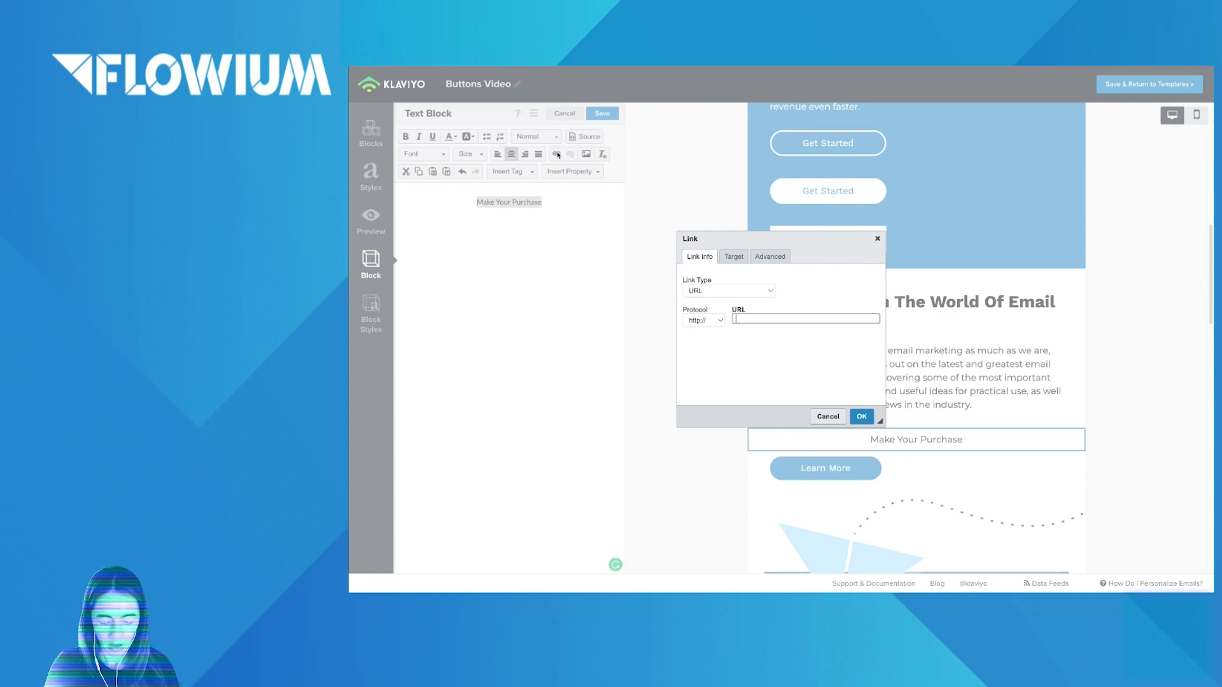
pyautogui.write('flowium.com')
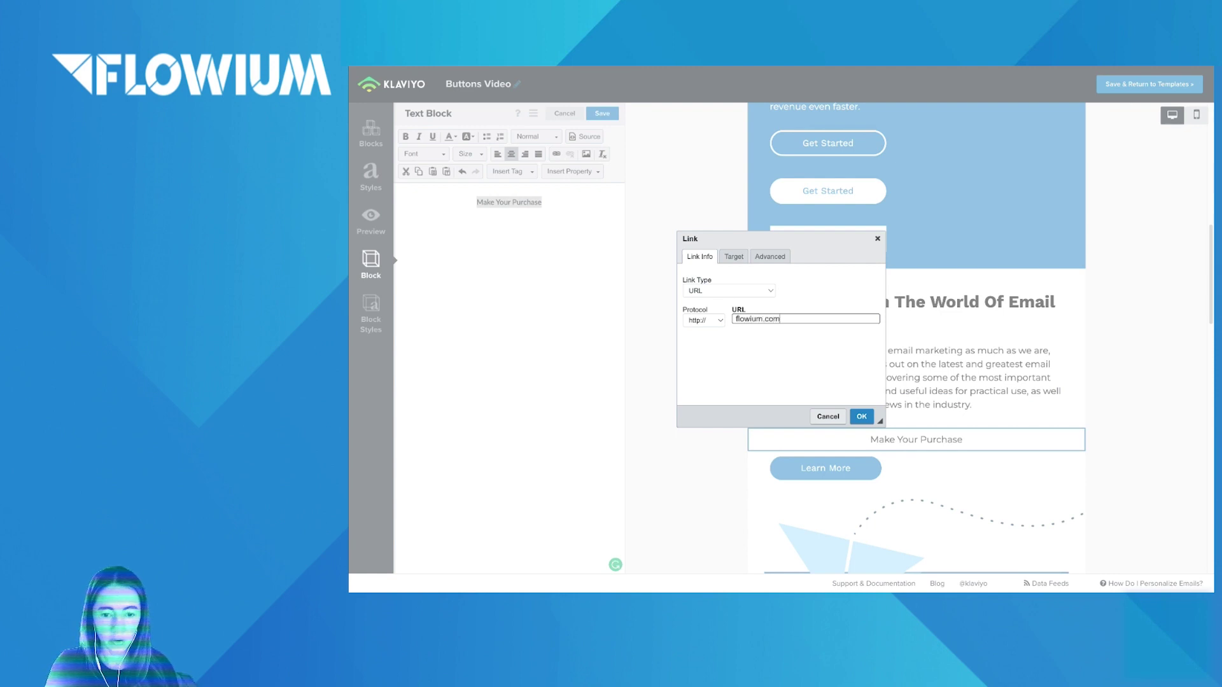
pyautogui.press('Return')
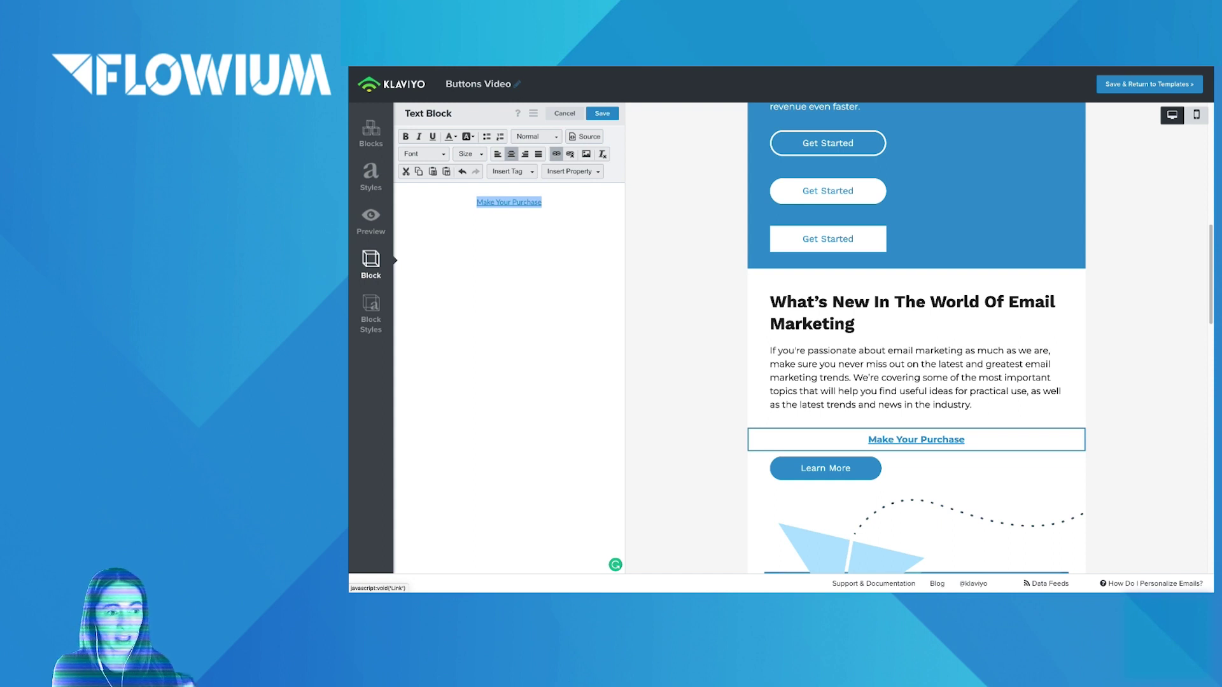
# - Set the email's link text decoration to Underline
pyautogui.click(374, 176)
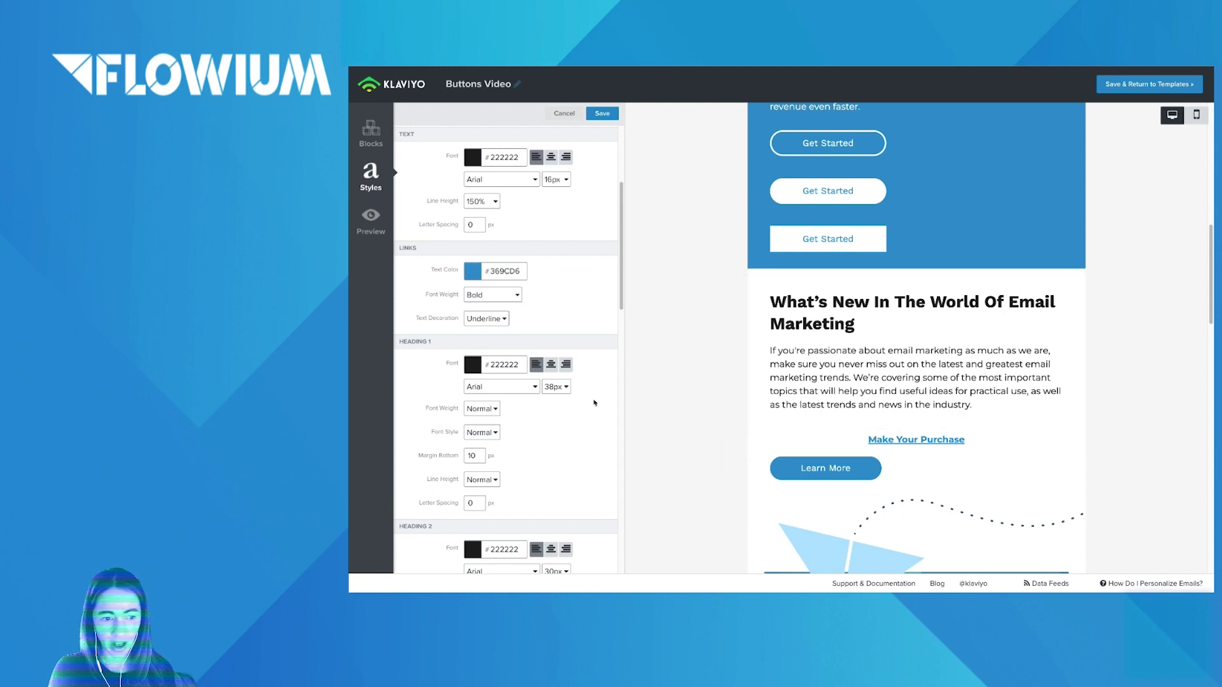
pyautogui.click(490, 321)
pyautogui.click(490, 329)
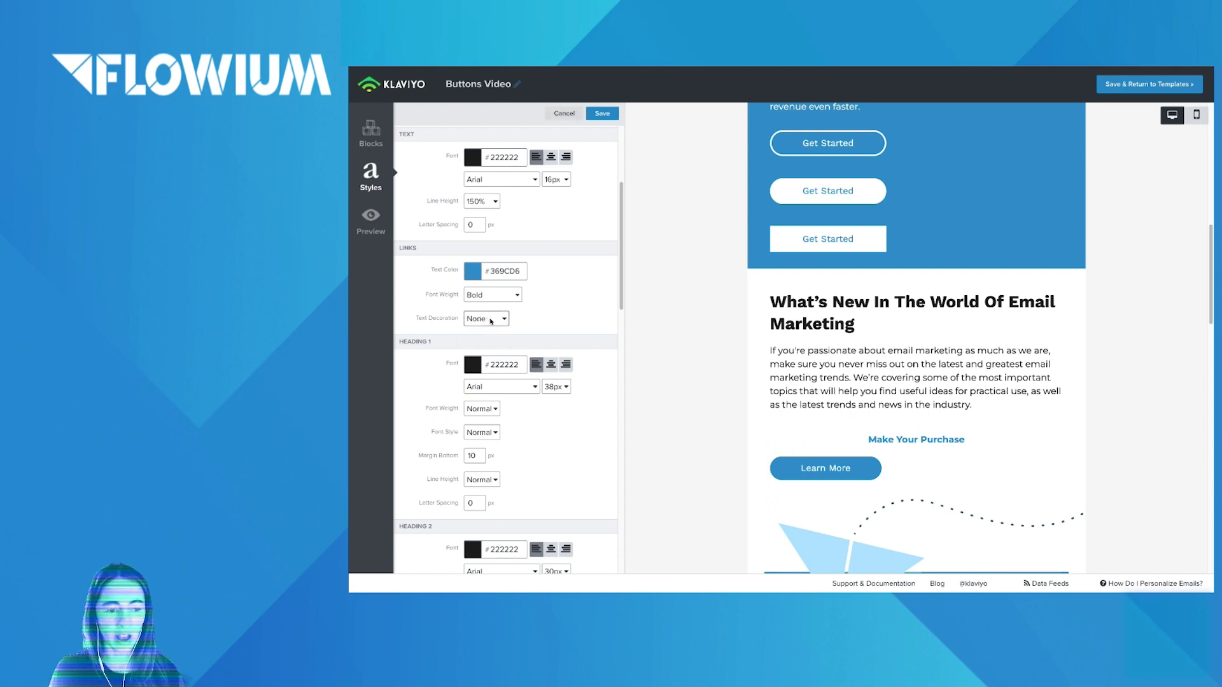
pyautogui.click(491, 321)
pyautogui.click(491, 345)
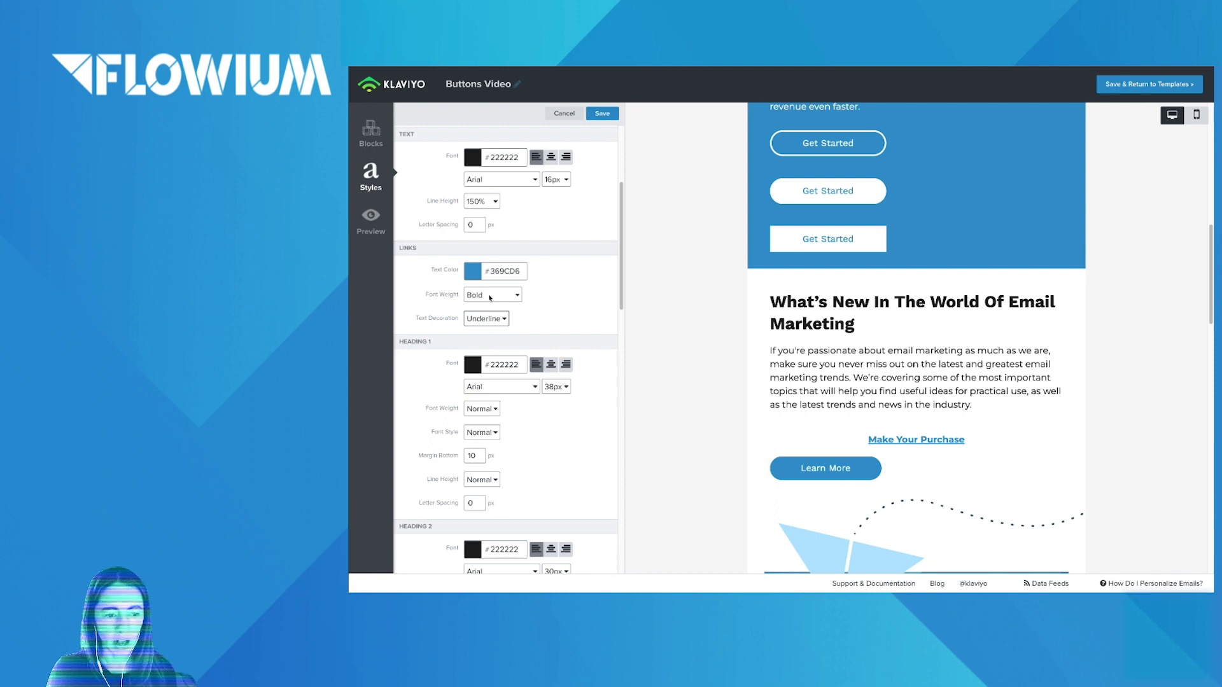
# - Try orange for links, revert to #369CD6 blue, and save the styles
pyautogui.click(474, 271)
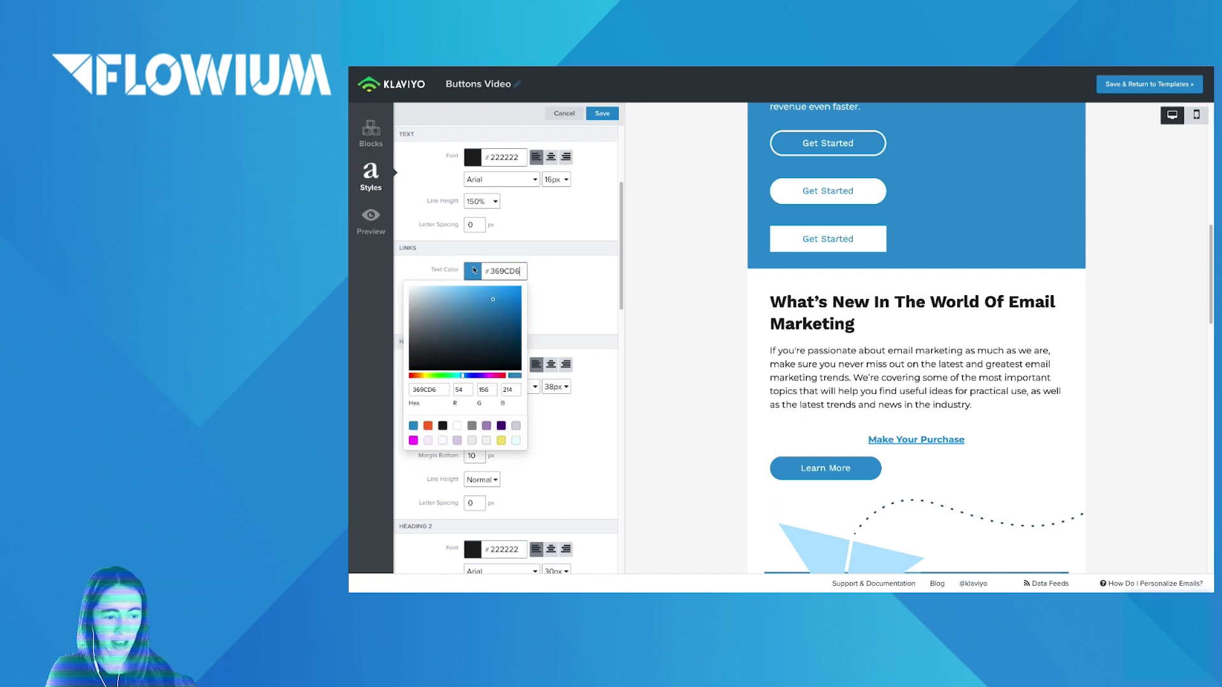
pyautogui.click(428, 426)
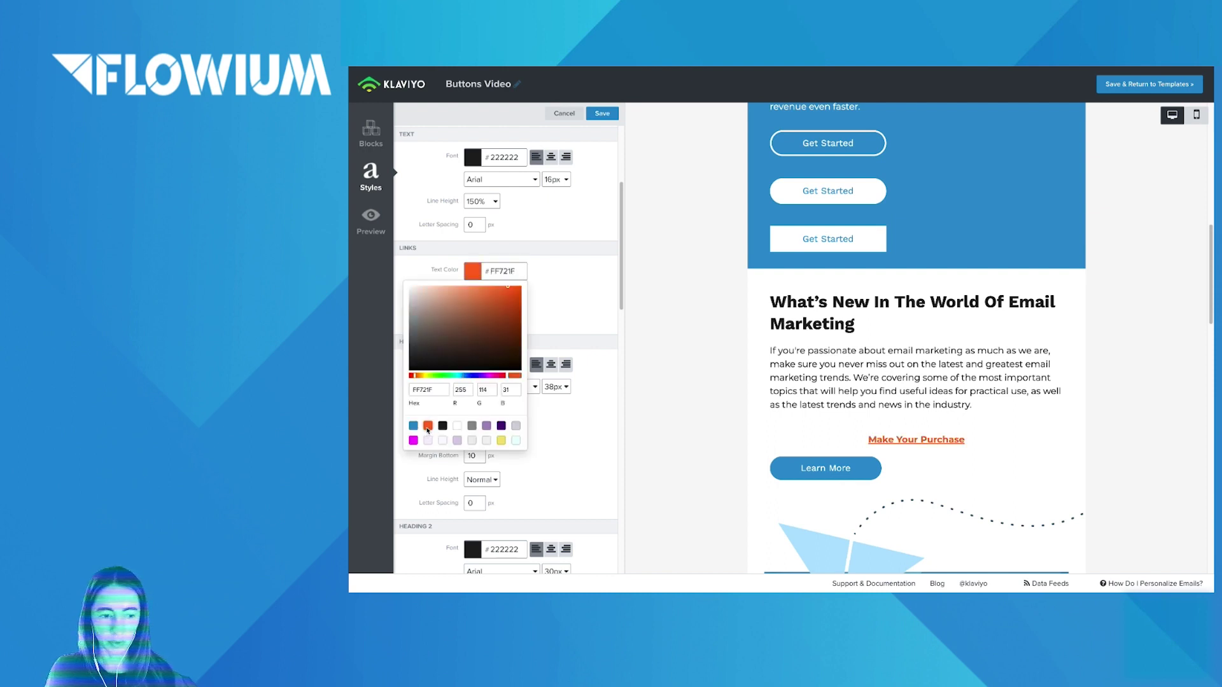
pyautogui.click(414, 426)
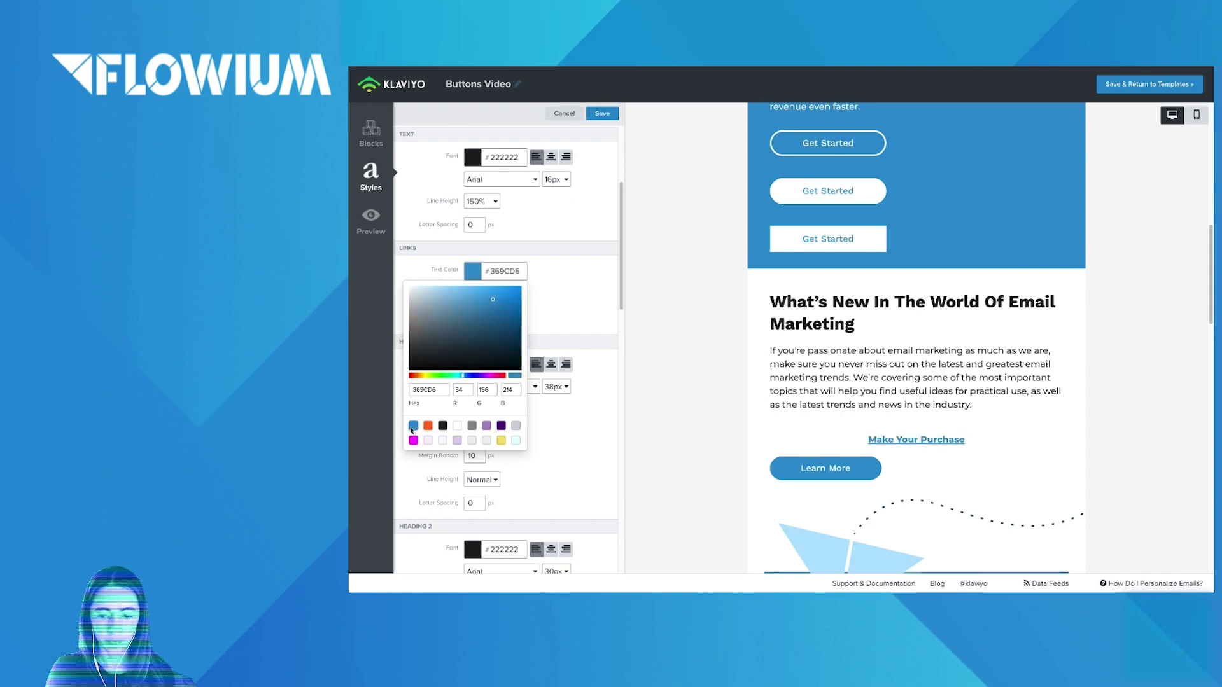
pyautogui.click(602, 114)
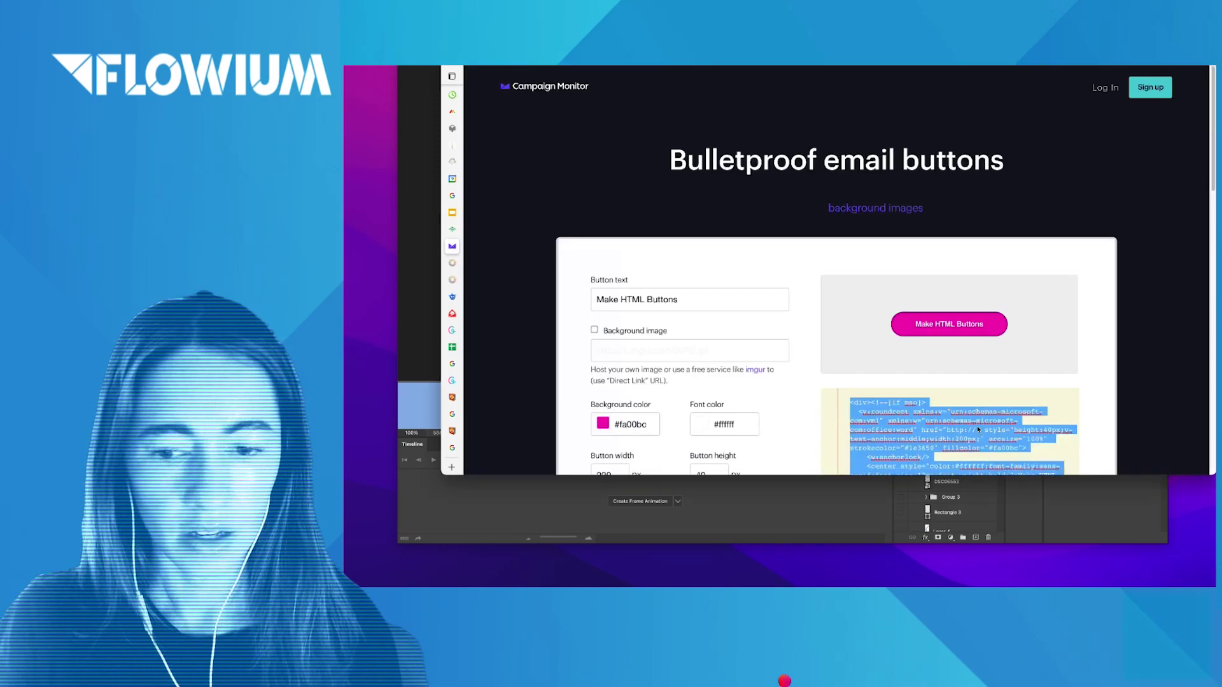
# - Scroll down the Bulletproof Buttons page to view the generated pink button code
pyautogui.scroll(-1, 972, 423)
pyautogui.scroll(-3, 972, 423)
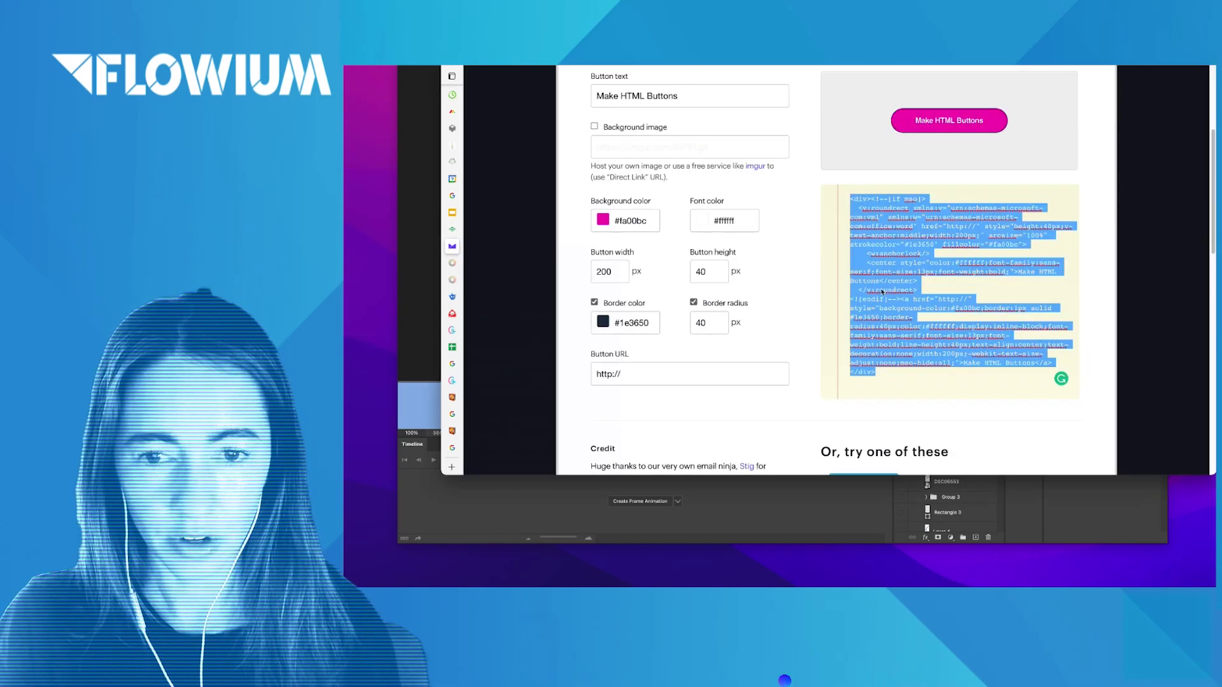
# - Back in Klaviyo, delete a stray text block and select all text in the blue section's paragraph
pyautogui.click(451, 229)
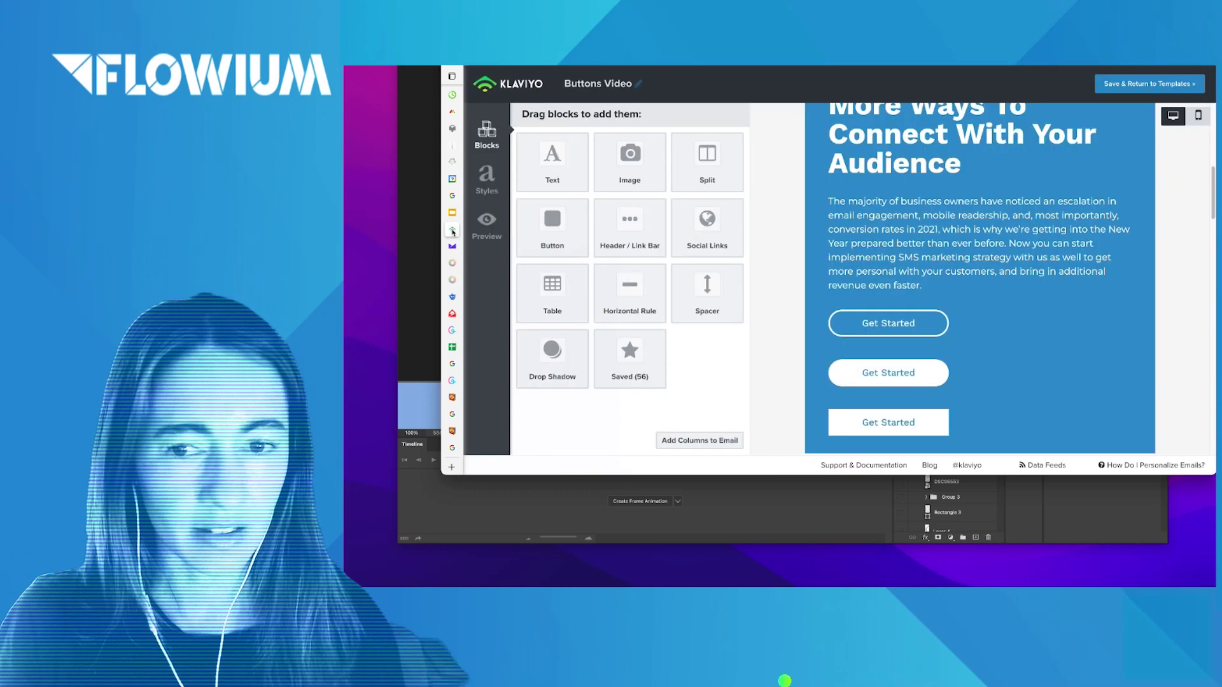
pyautogui.moveTo(553, 162); pyautogui.dragTo(896, 305)
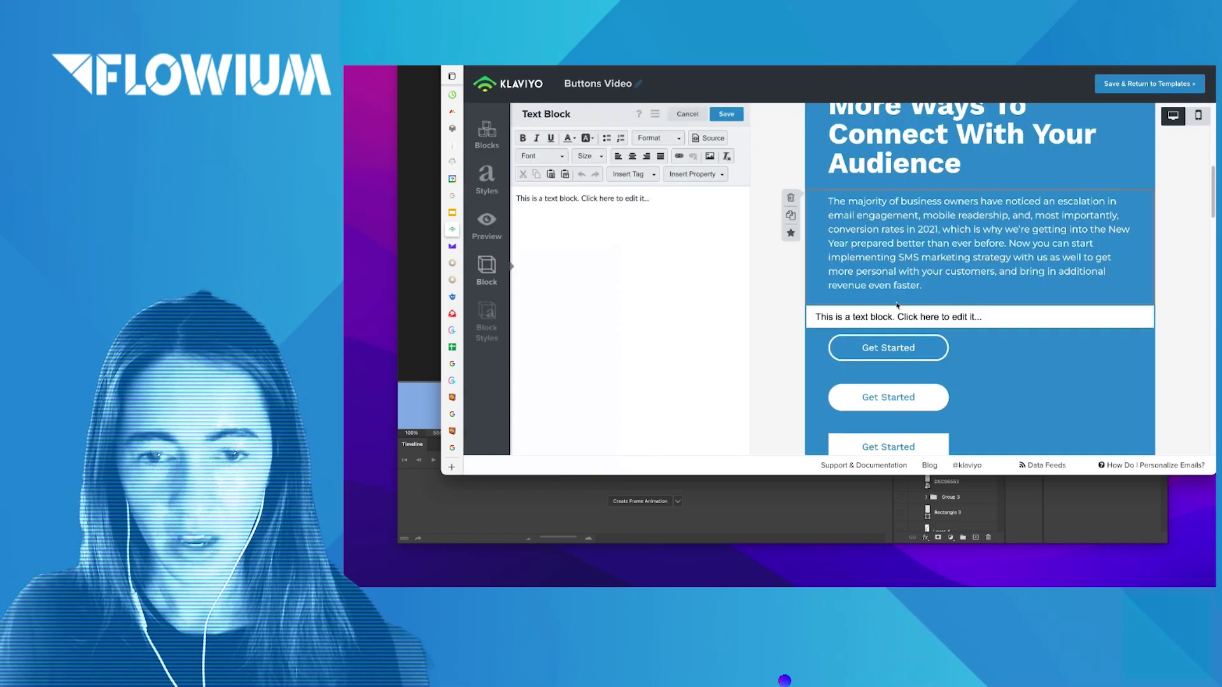
pyautogui.click(791, 316)
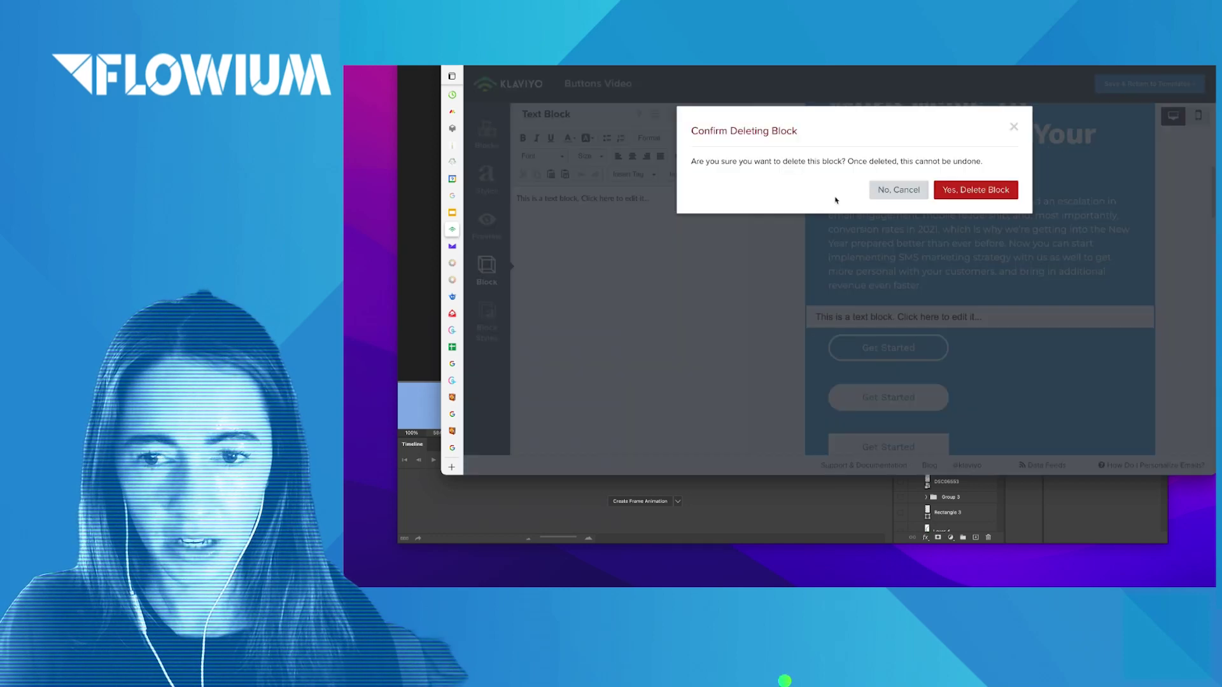
pyautogui.click(955, 188)
pyautogui.click(911, 236)
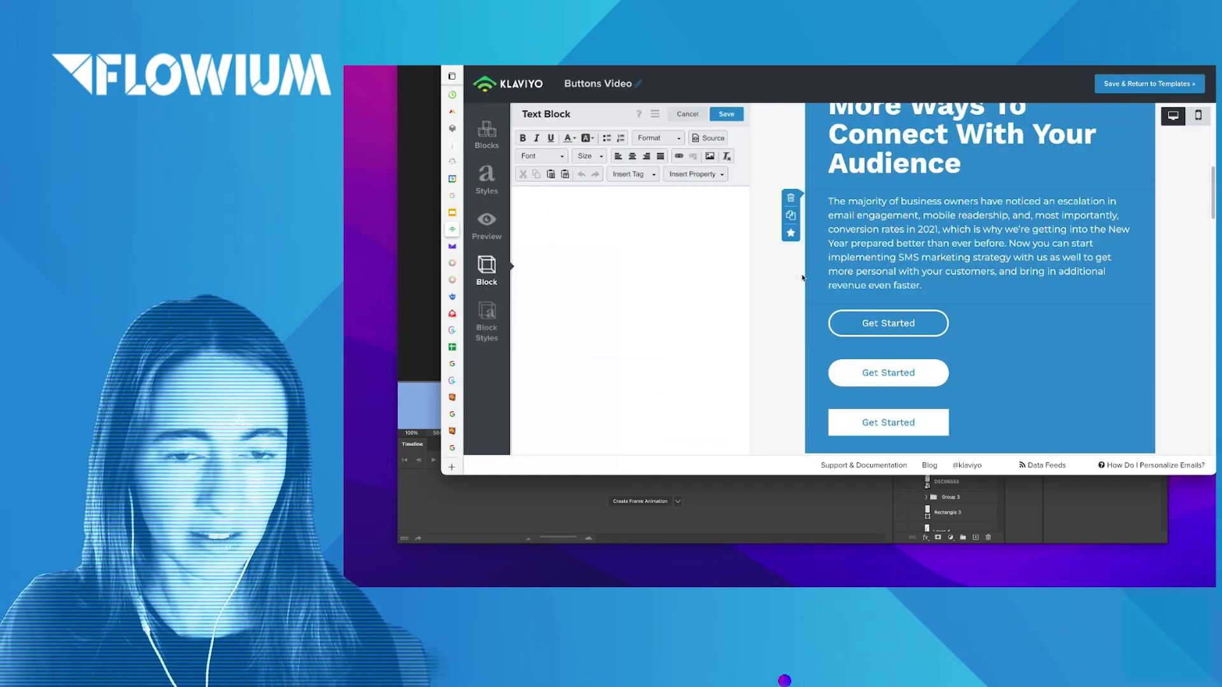
pyautogui.hotkey('ctrl', 'a')
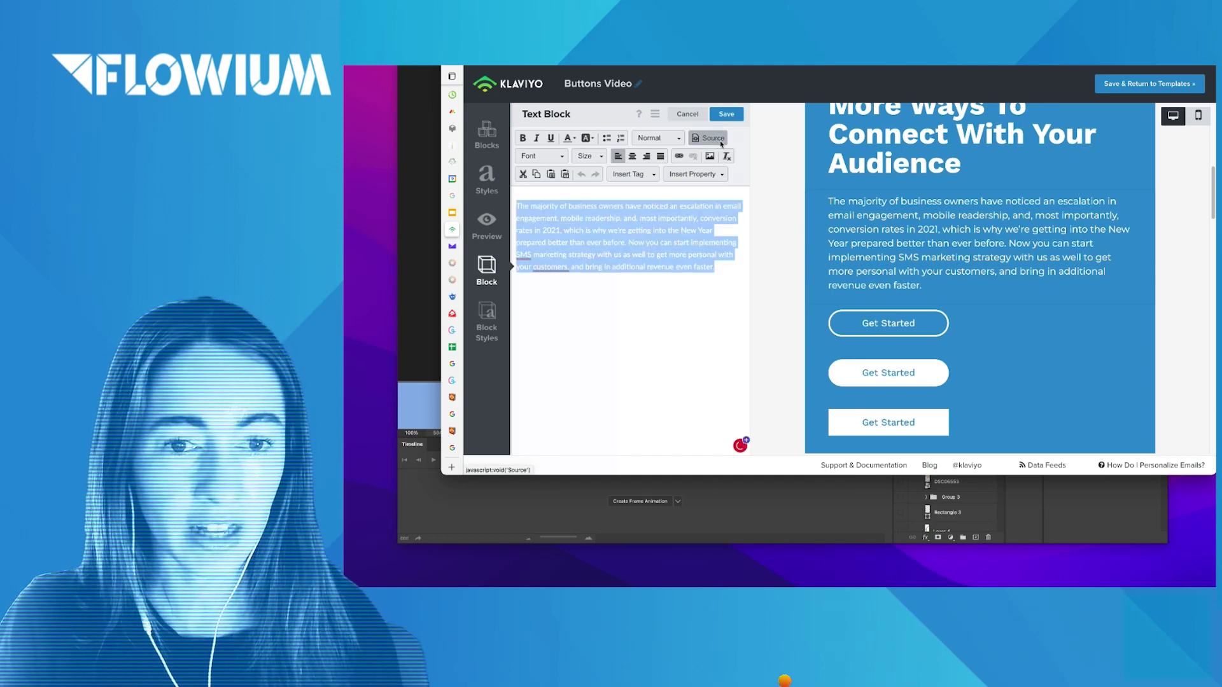
# - Paste the bulletproof pink 'Make HTML Buttons' code after the paragraph in source view, checking its href
pyautogui.click(720, 140)
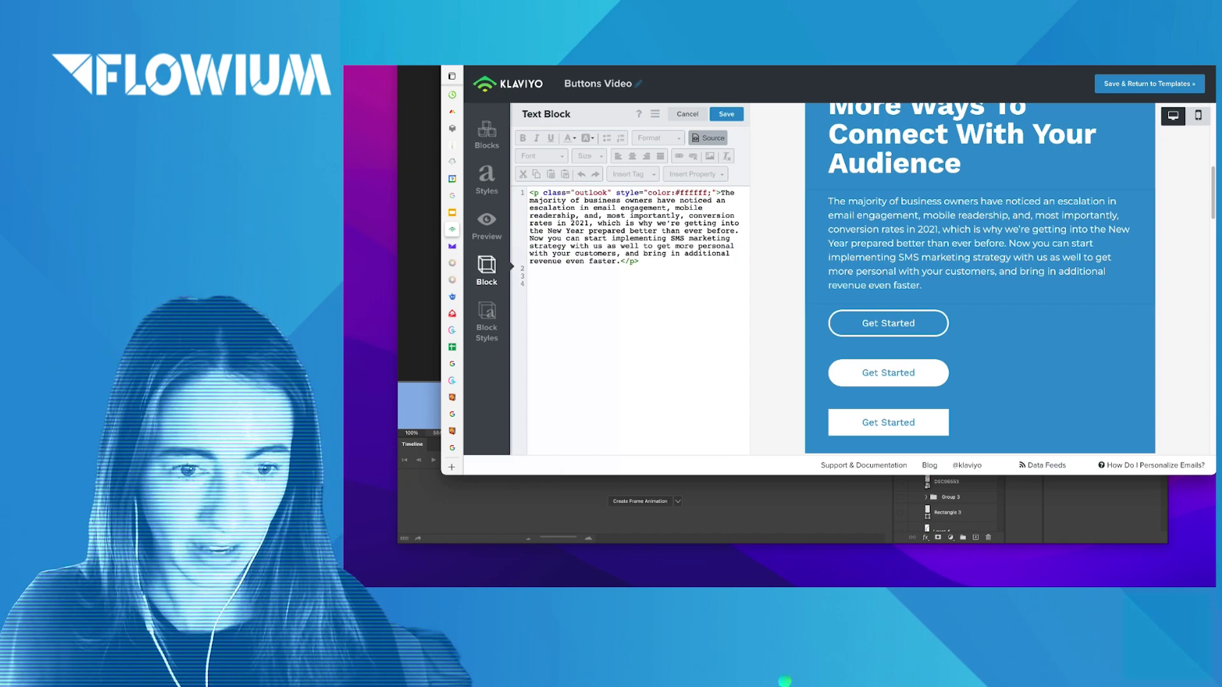
pyautogui.write('<div><!--[if mso]>   <v:roundrect xmlns:v="urn:schemas-microsoft-com:vml" xmlns:w="urn:schemas-microsoft-com:office:word" href="http://" style="height:40px;v-text-anchor:middle;width:200px;" arcsize="100%" strokecolor="#1e3650" fillcolor="#fa00bc">     <w:anchorlock/>     <center style="color:#ffffff;font-family:sans-serif;font-size:13px;font-weight:bold;">Make HTML Buttons</center>   </v:roundrect> <![endif]--><a href="http://" style="background-color:#fa00bc;border:1px solid #1e3650;border-radius:40px;color:#ffffff;display:inline-block;font-family:sans-serif;font-size:13px;font-weight:bold;line-height:40px;text-align:center;text-decoration:none;width:200px;-webkit-text-size-adjust:none;mso-hide:all;">Make HTML Buttons</a></div>')
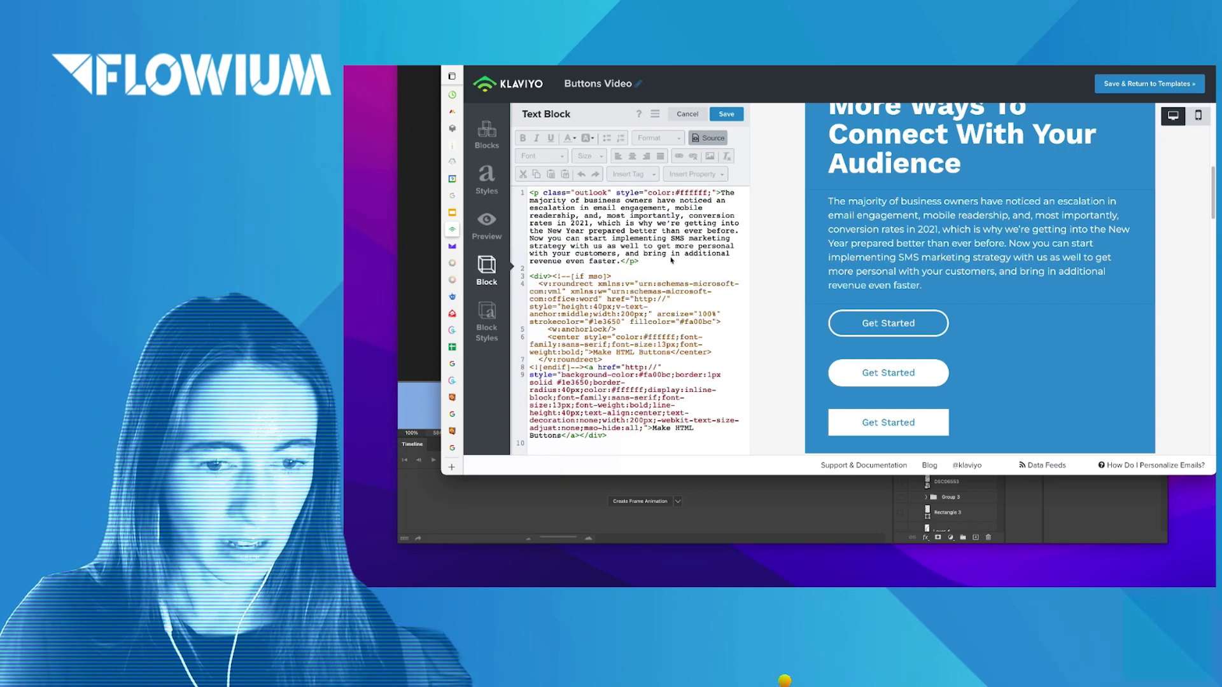
pyautogui.moveTo(636, 303); pyautogui.dragTo(665, 304)
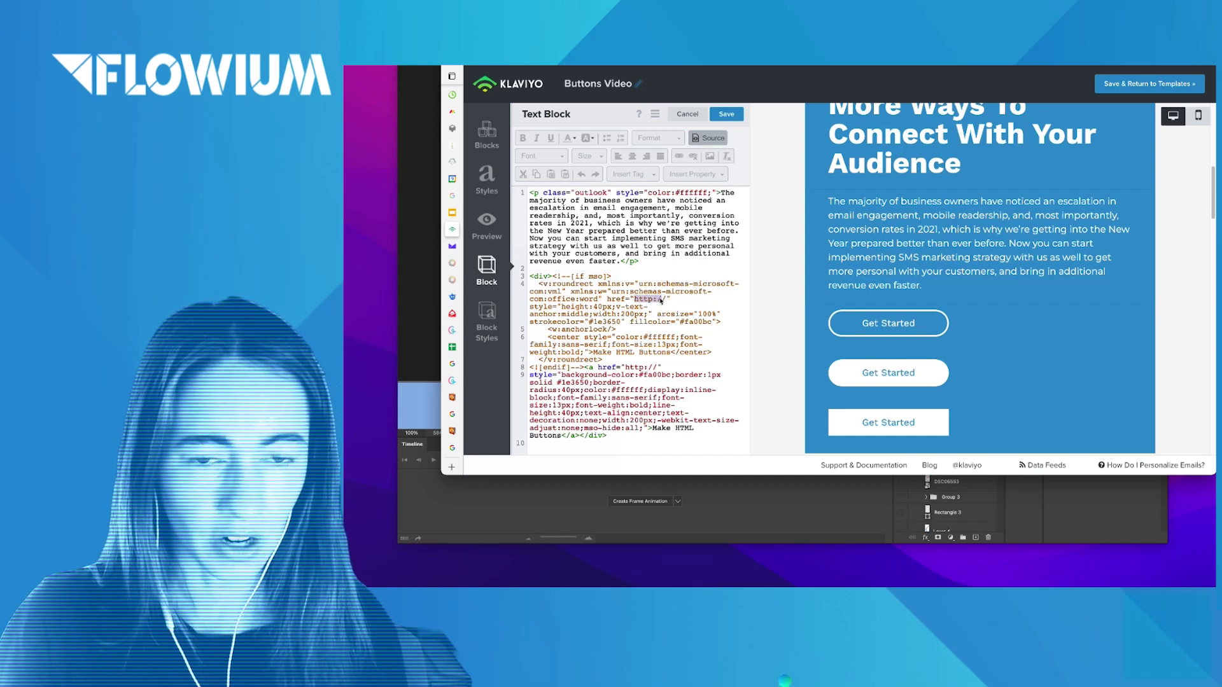
pyautogui.click(711, 138)
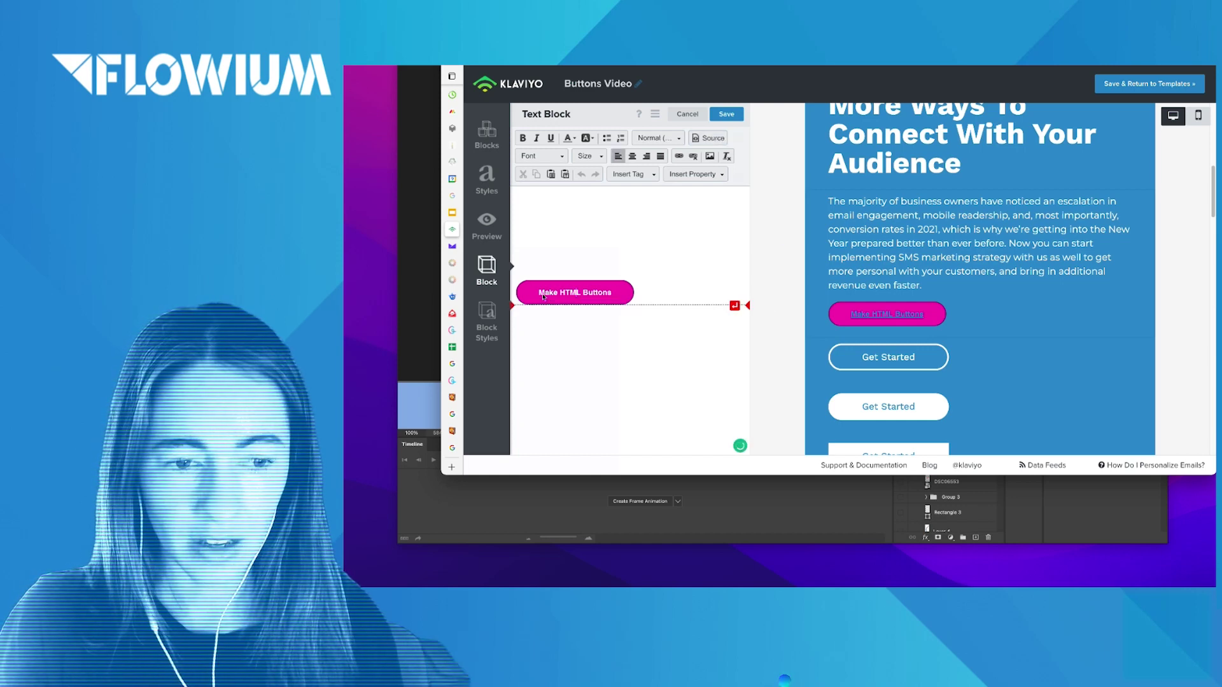
# - Check the 'Make HTML Buttons' label in the preview and in the code, then close the Text Block editor
pyautogui.moveTo(539, 295); pyautogui.dragTo(612, 297)
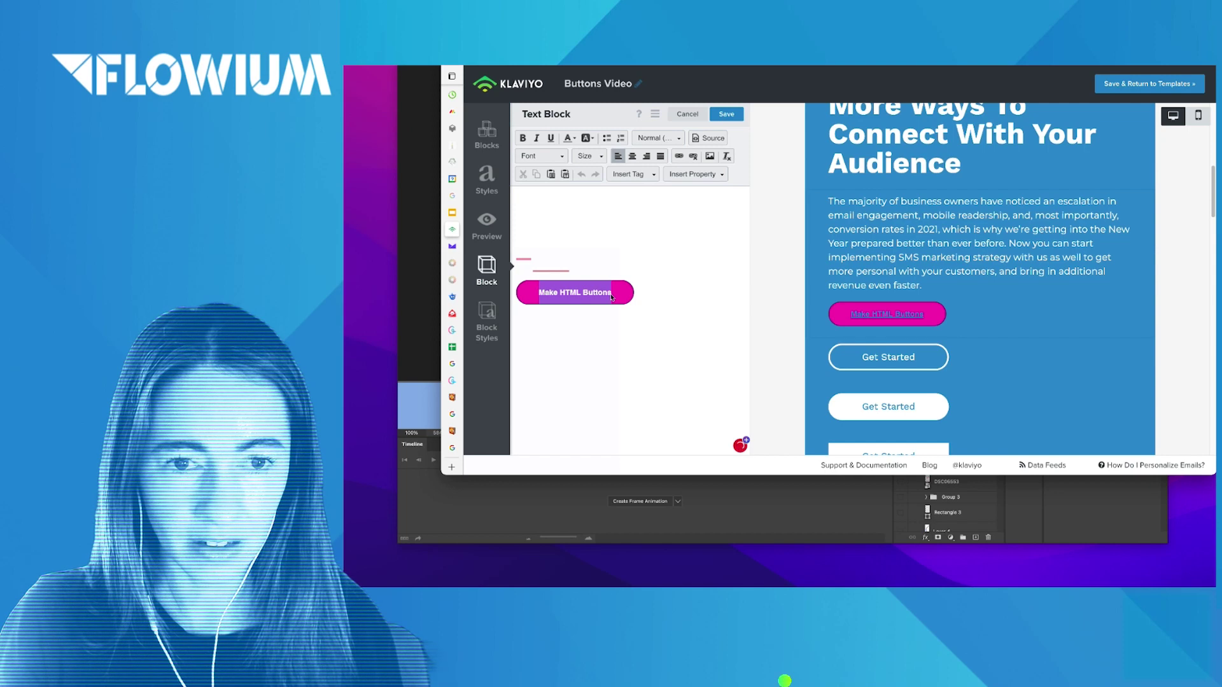
pyautogui.click(709, 138)
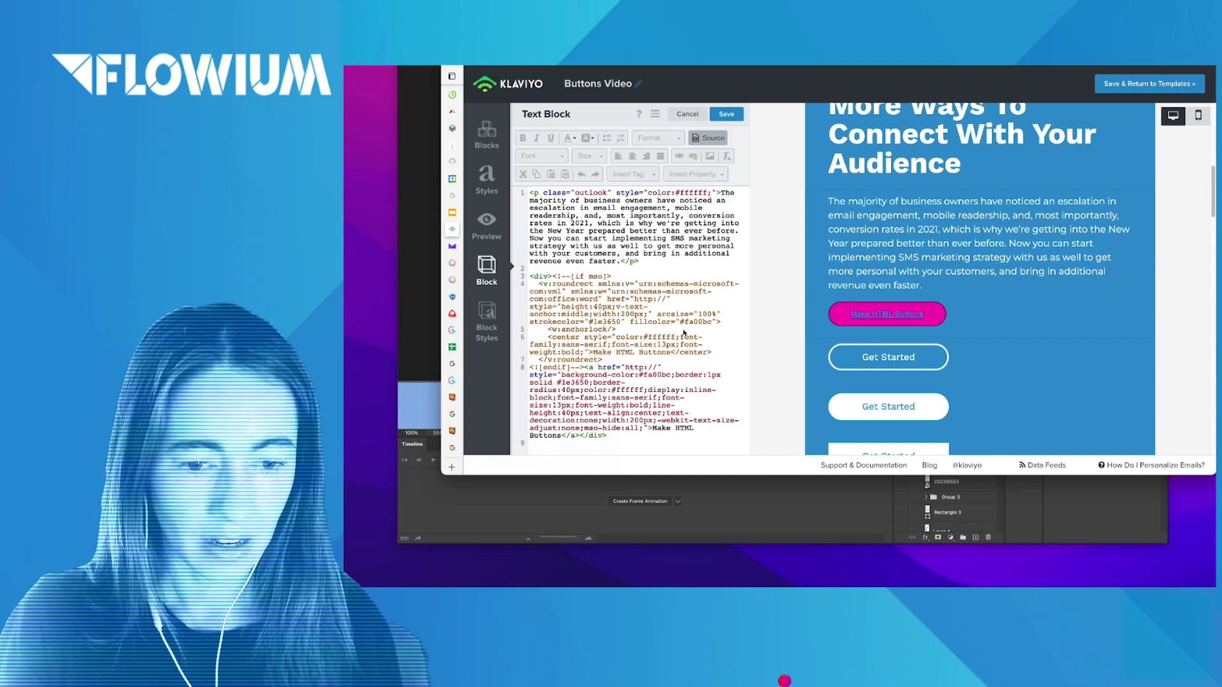
pyautogui.moveTo(653, 428); pyautogui.dragTo(562, 438)
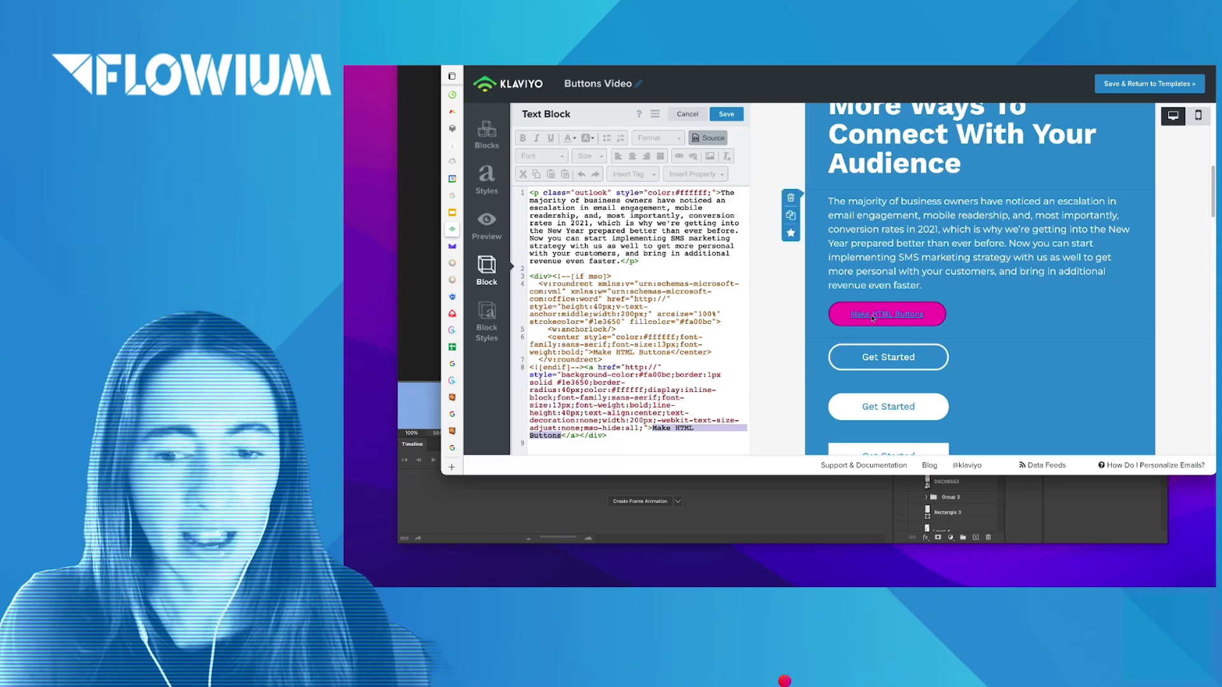
pyautogui.click(937, 310)
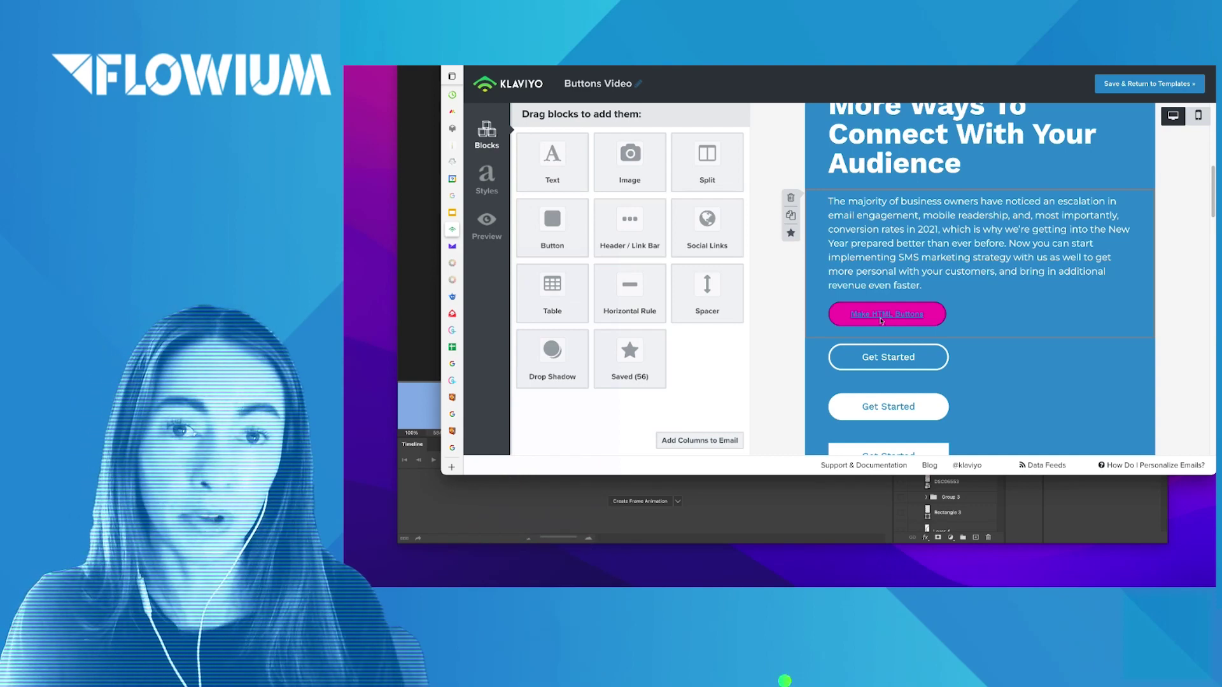
# - In global Styles, set Links Text Color to #FFFFFF and Links Text Decoration to None
pyautogui.click(487, 178)
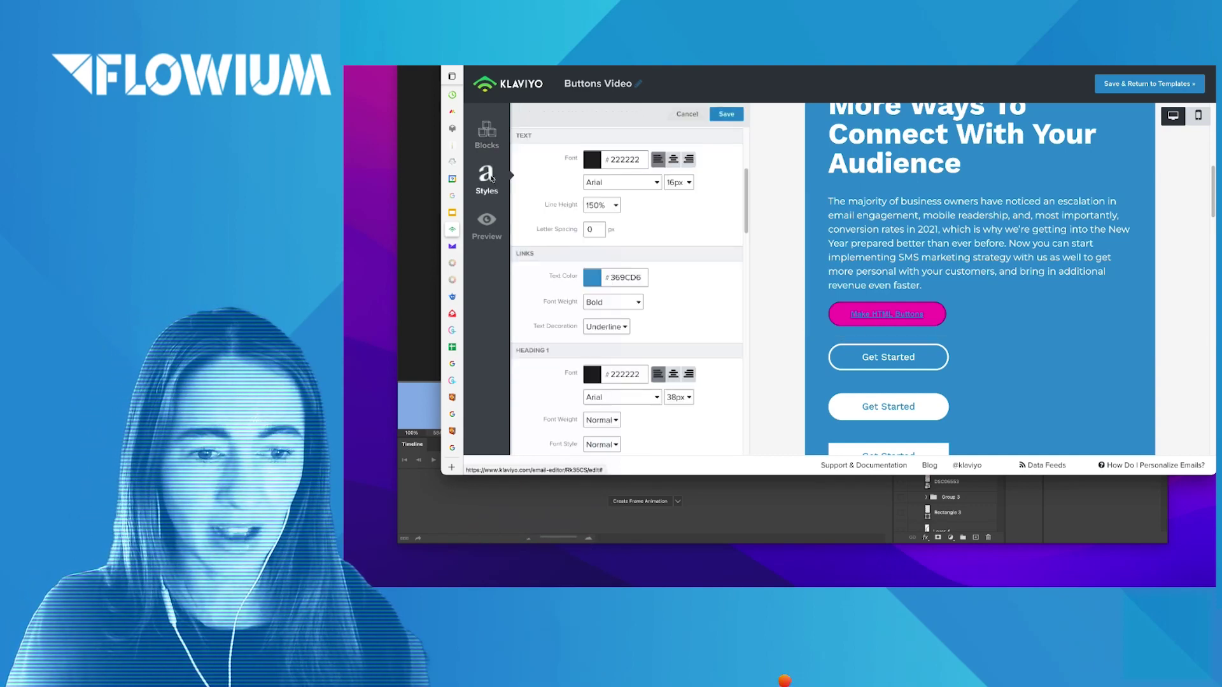
pyautogui.click(591, 278)
pyautogui.moveTo(574, 331); pyautogui.dragTo(506, 278)
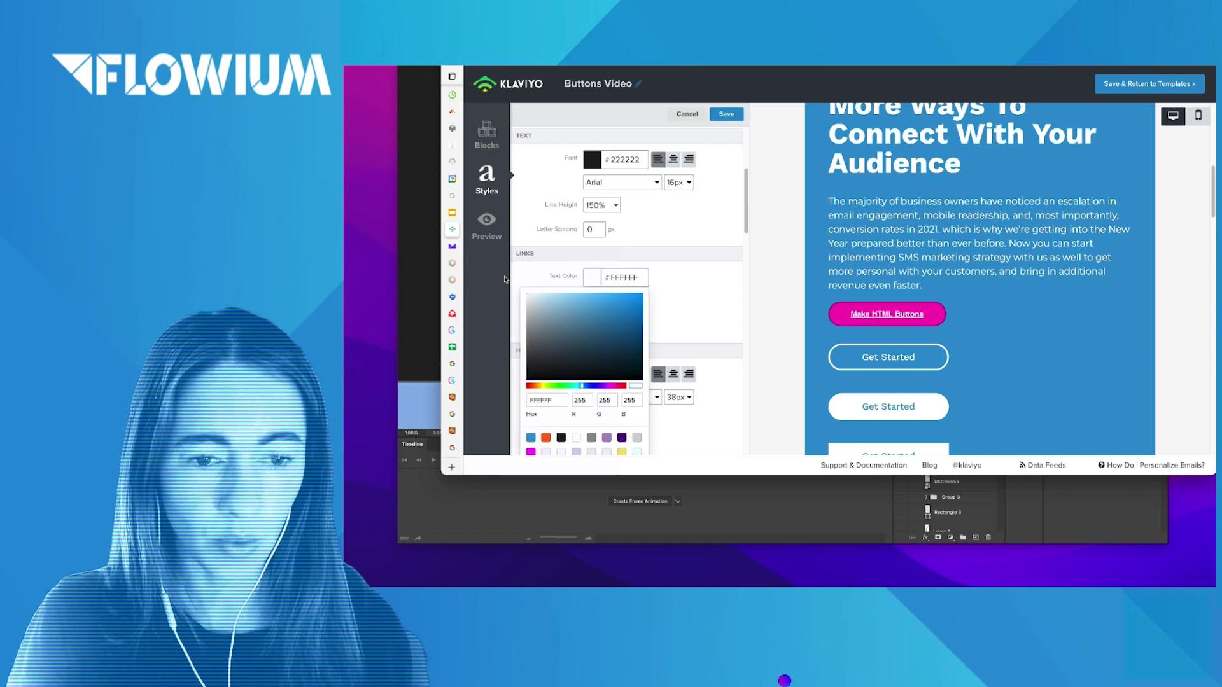
pyautogui.click(538, 271)
pyautogui.click(613, 331)
pyautogui.click(611, 345)
pyautogui.moveTo(963, 281)
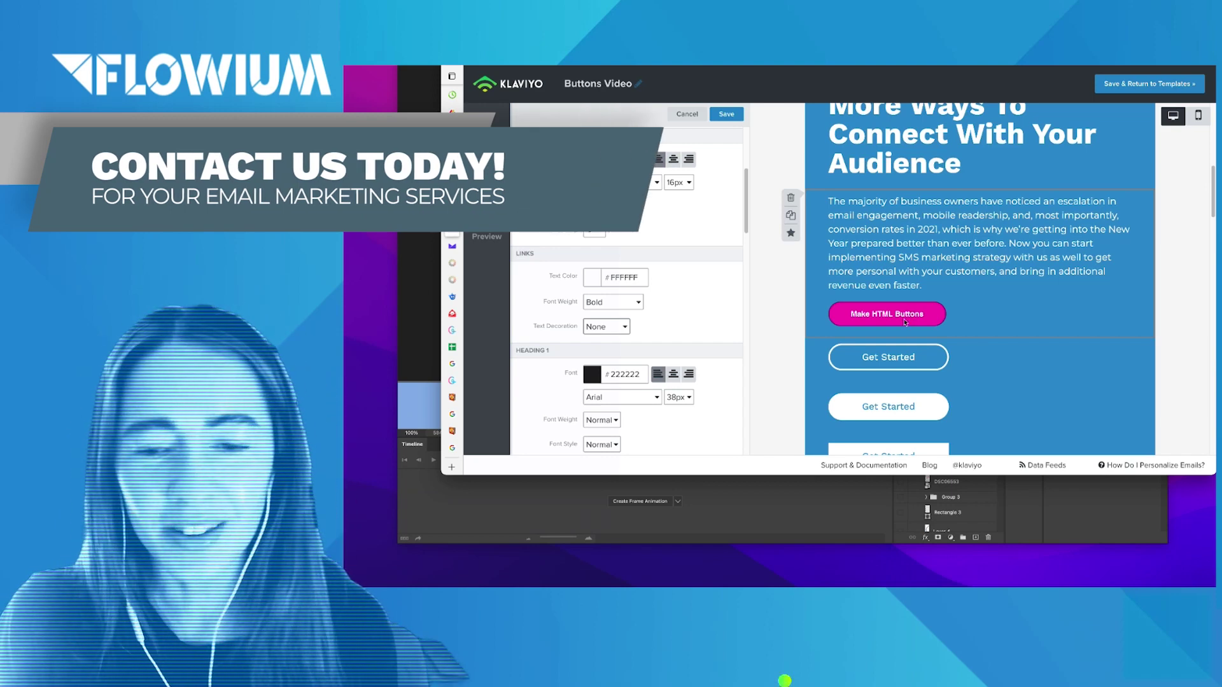
# - Open the block containing the pink 'Make HTML Buttons' pill in the Text Block editor
pyautogui.click(877, 316)
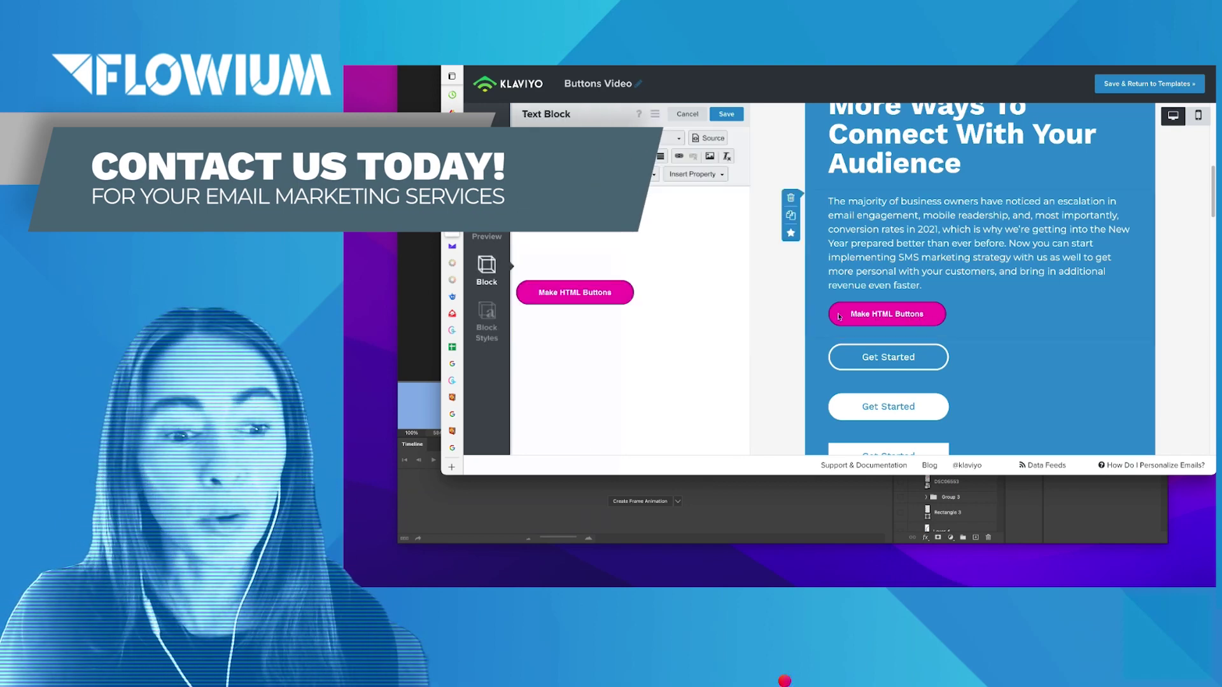